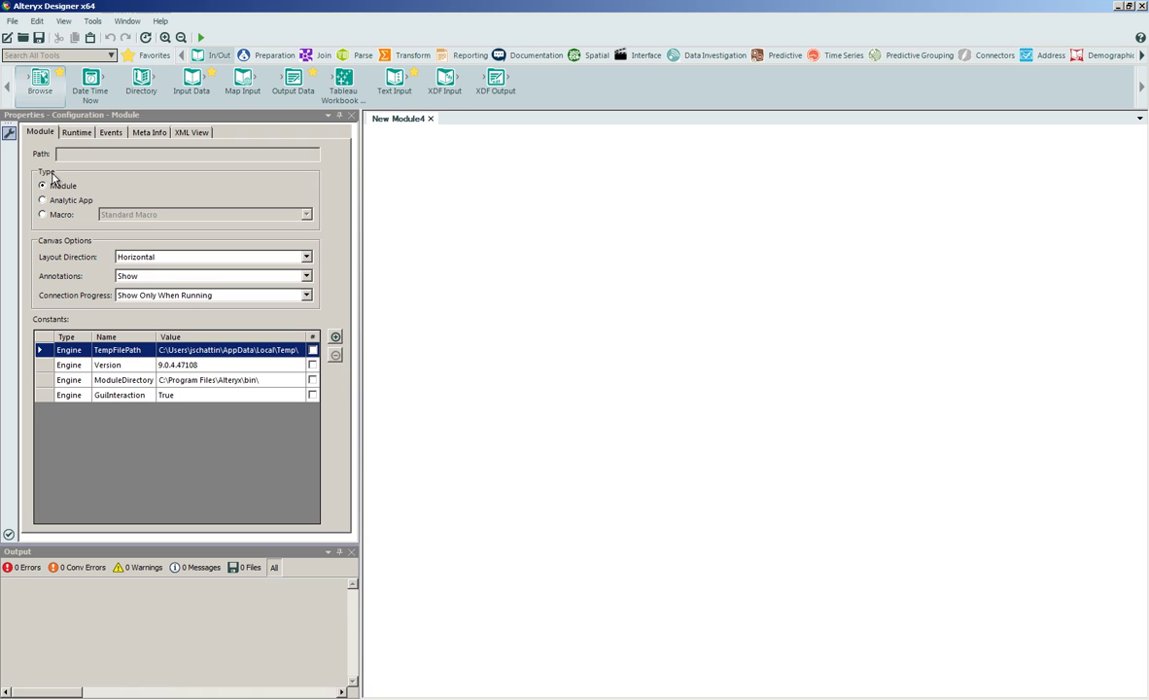
- Set the workflow type to Macro and choose Batch Macro in Workflow Configuration
{"action": "left_click", "coordinate": [64, 215]}
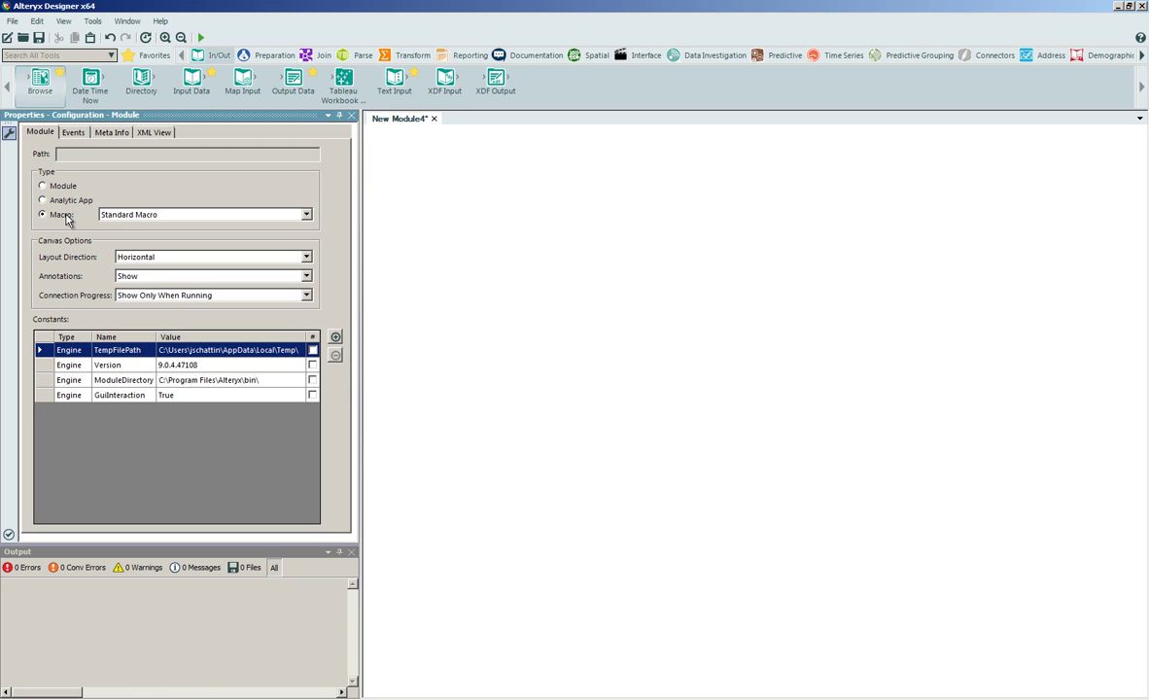
{"action": "left_click", "coordinate": [306, 215]}
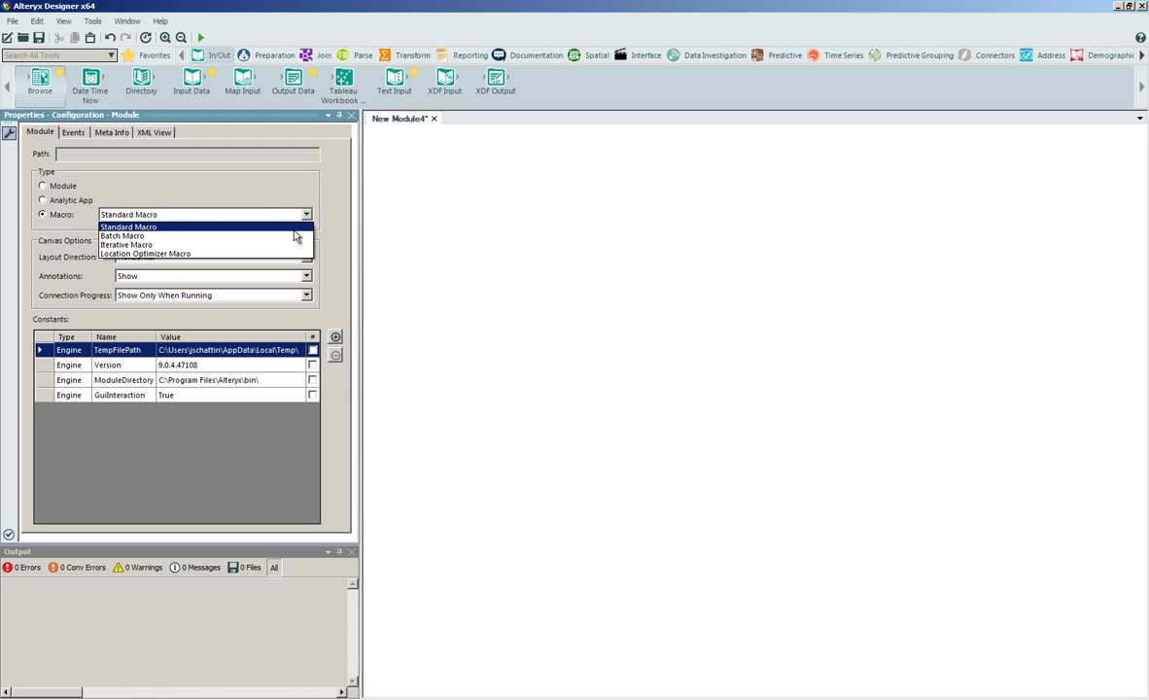
{"action": "left_click", "coordinate": [295, 238]}
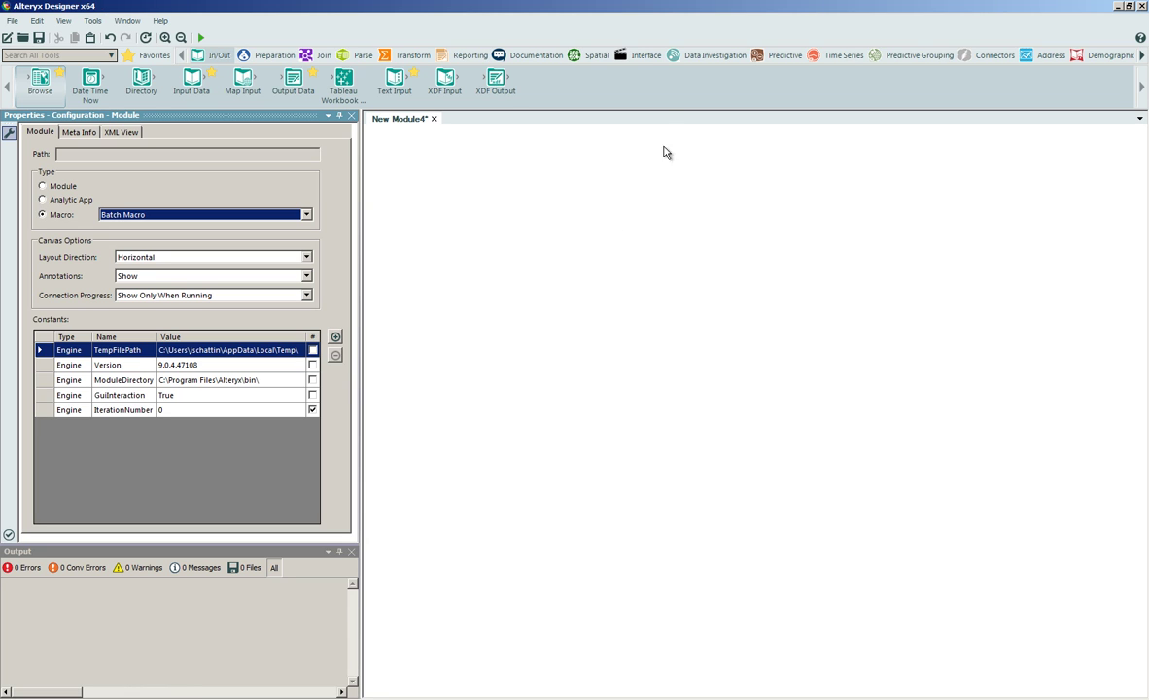
- Place a Macro Input on the canvas and add a Number column to its test data
{"action": "left_click", "coordinate": [644, 55]}
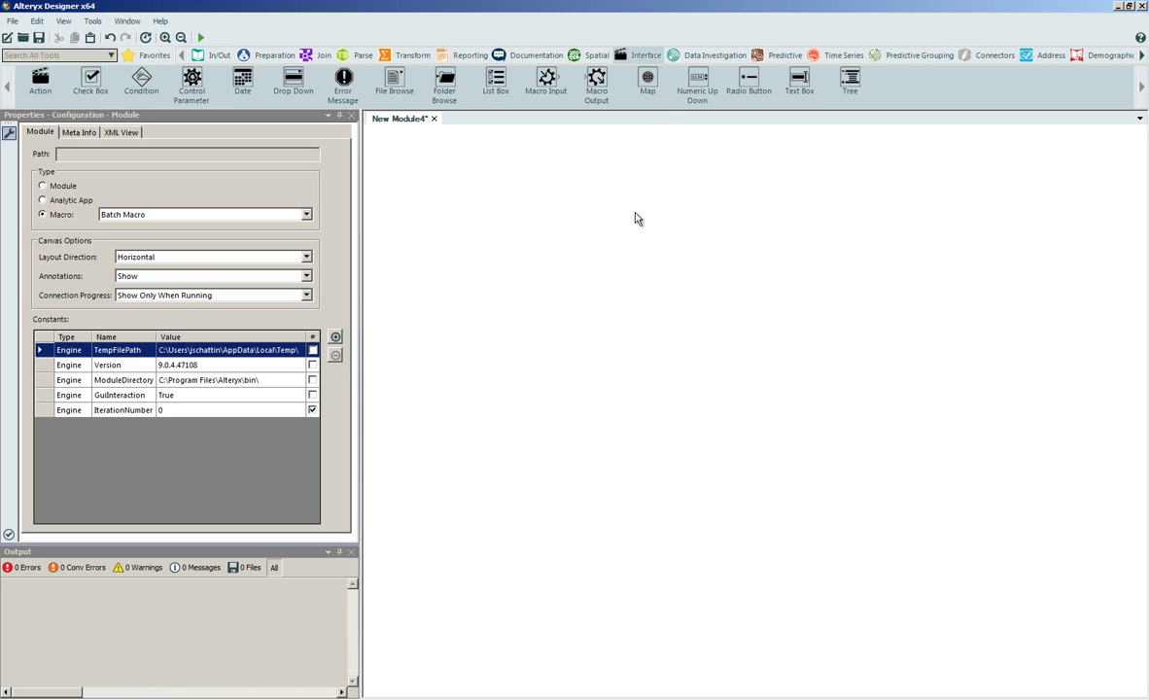
{"action": "left_click_drag", "start_coordinate": [546, 77], "coordinate": [536, 335]}
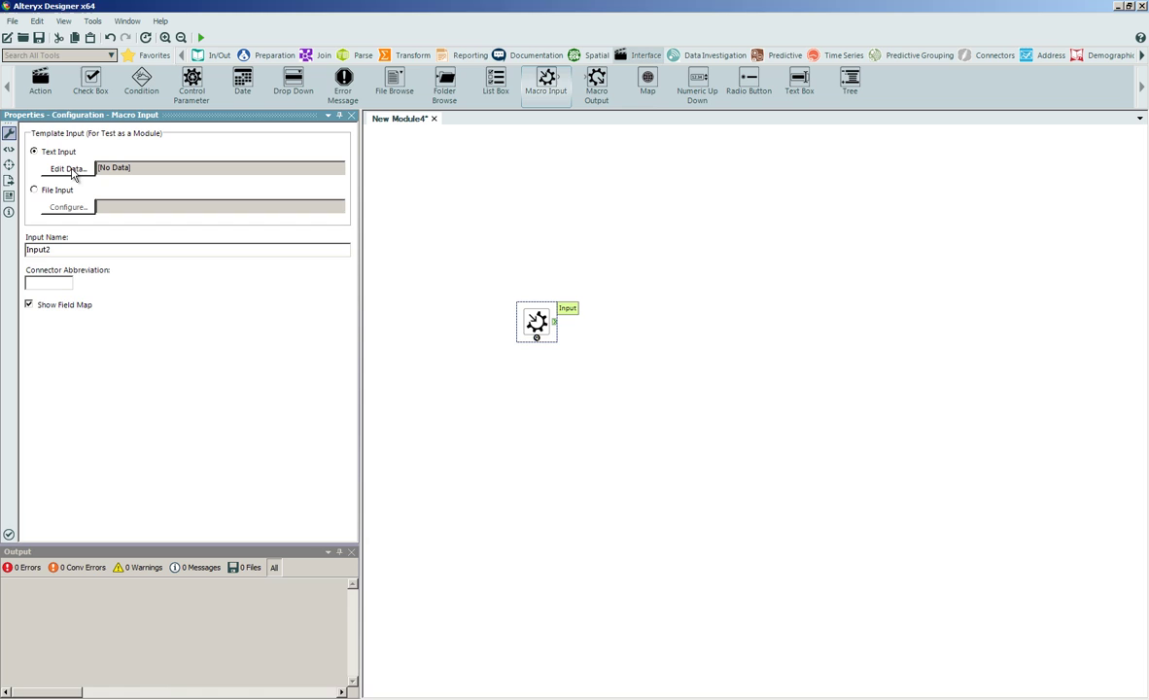
{"action": "left_click", "coordinate": [72, 173]}
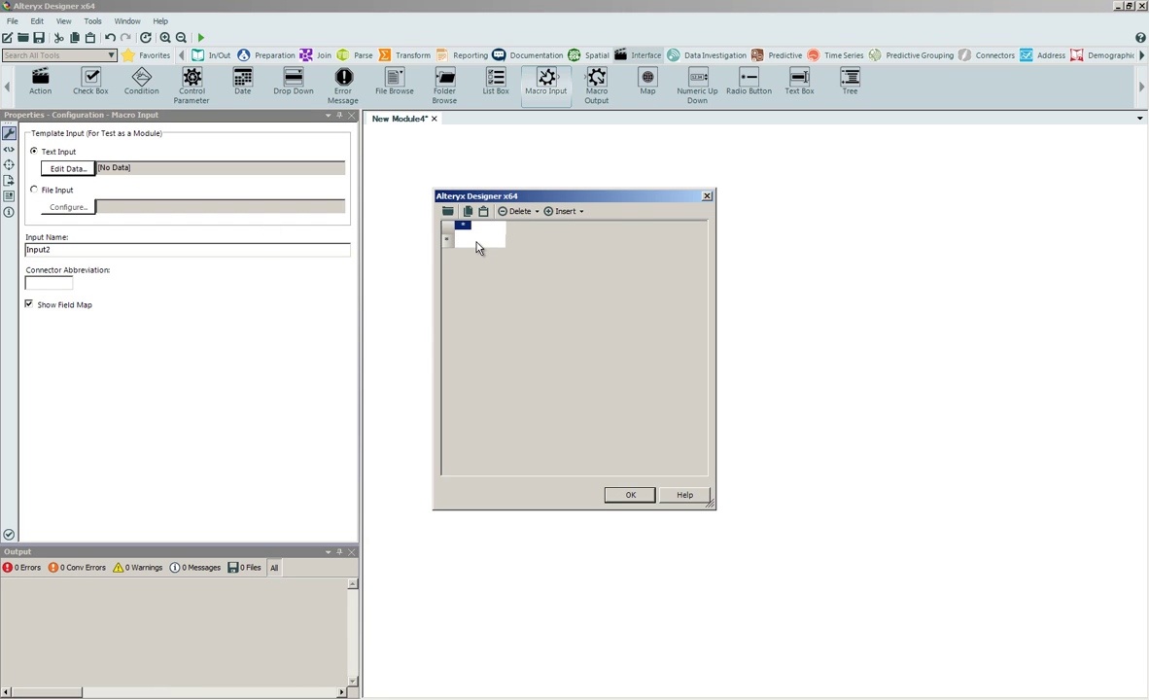
{"action": "type", "text": "Number"}
{"action": "left_click", "coordinate": [488, 242]}
- Fill the Number column with test rows 1, 2, 3, 4 and 5
{"action": "type", "text": "1"}
{"action": "key", "text": "Return"}
{"action": "type", "text": "2"}
{"action": "key", "text": "Return"}
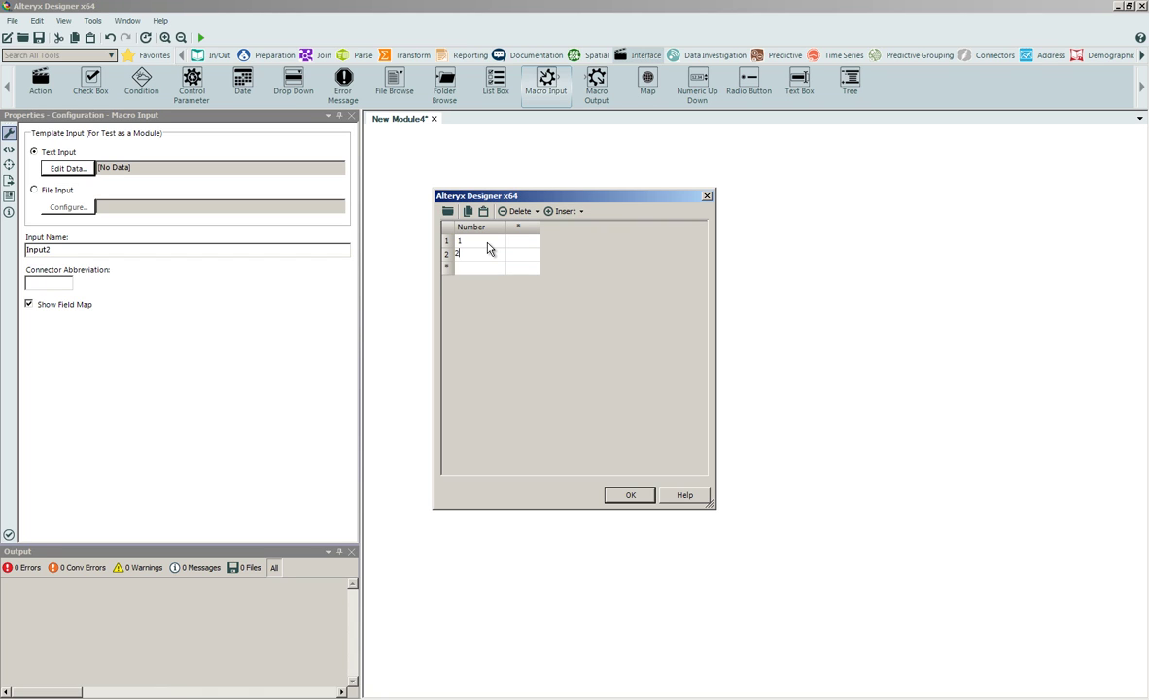
{"action": "type", "text": "3"}
{"action": "key", "text": "Return"}
{"action": "type", "text": "4"}
{"action": "key", "text": "Return"}
{"action": "type", "text": "5"}
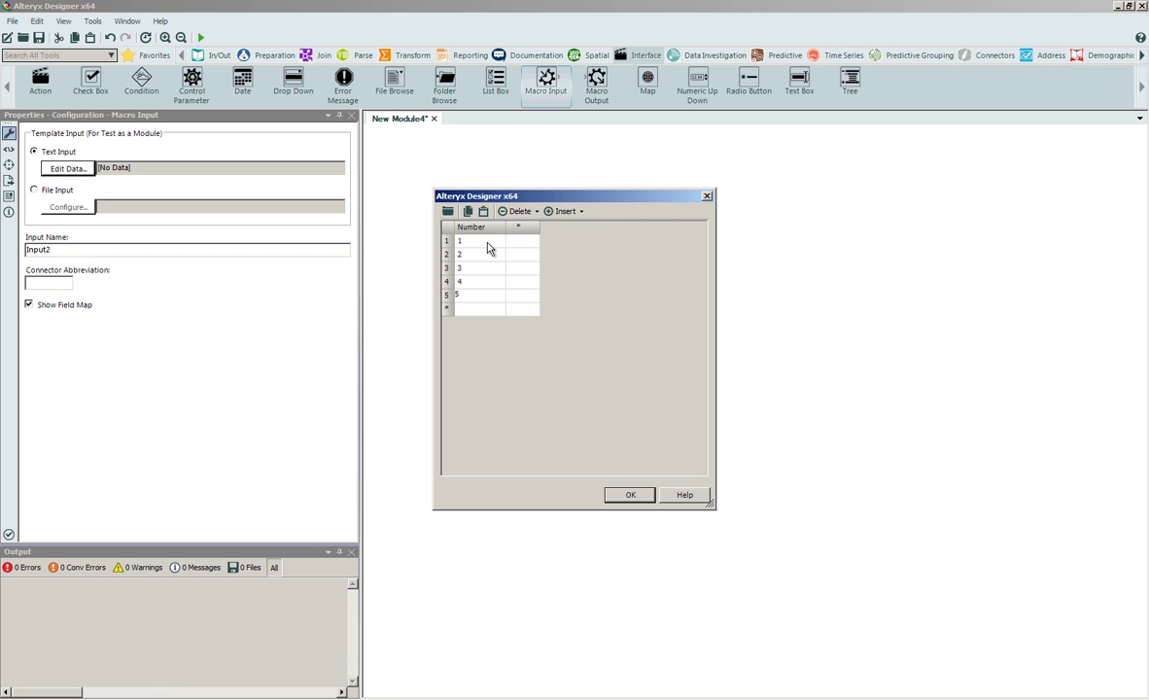
{"action": "left_click", "coordinate": [630, 494]}
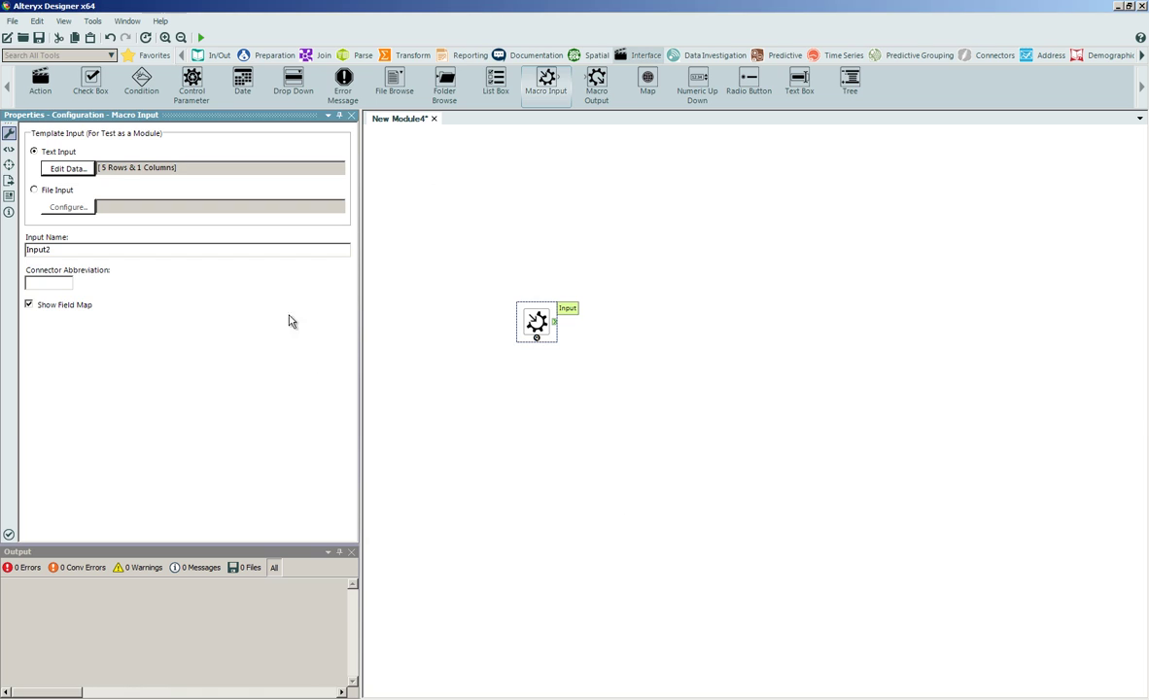
- Rename the input to 'Input' with connector abbreviation 'I'
{"action": "left_click", "coordinate": [50, 249]}
{"action": "double_click", "coordinate": [51, 249]}
{"action": "type", "text": "Inpu"}
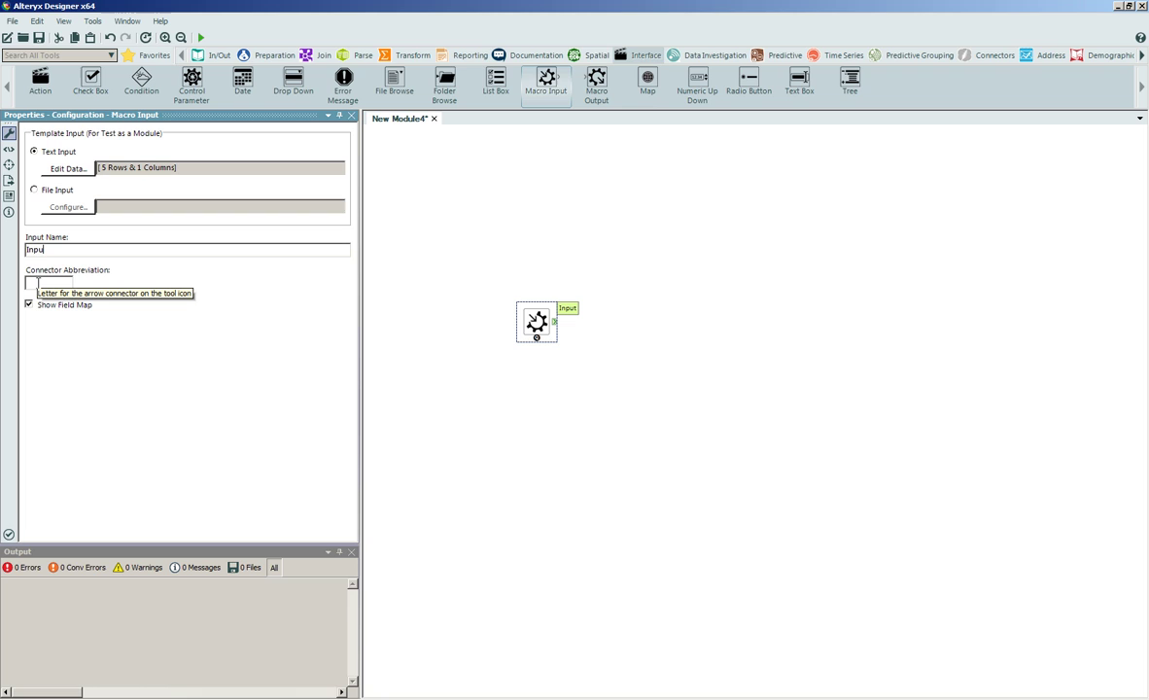
{"action": "type", "text": "t"}
{"action": "left_click", "coordinate": [38, 283]}
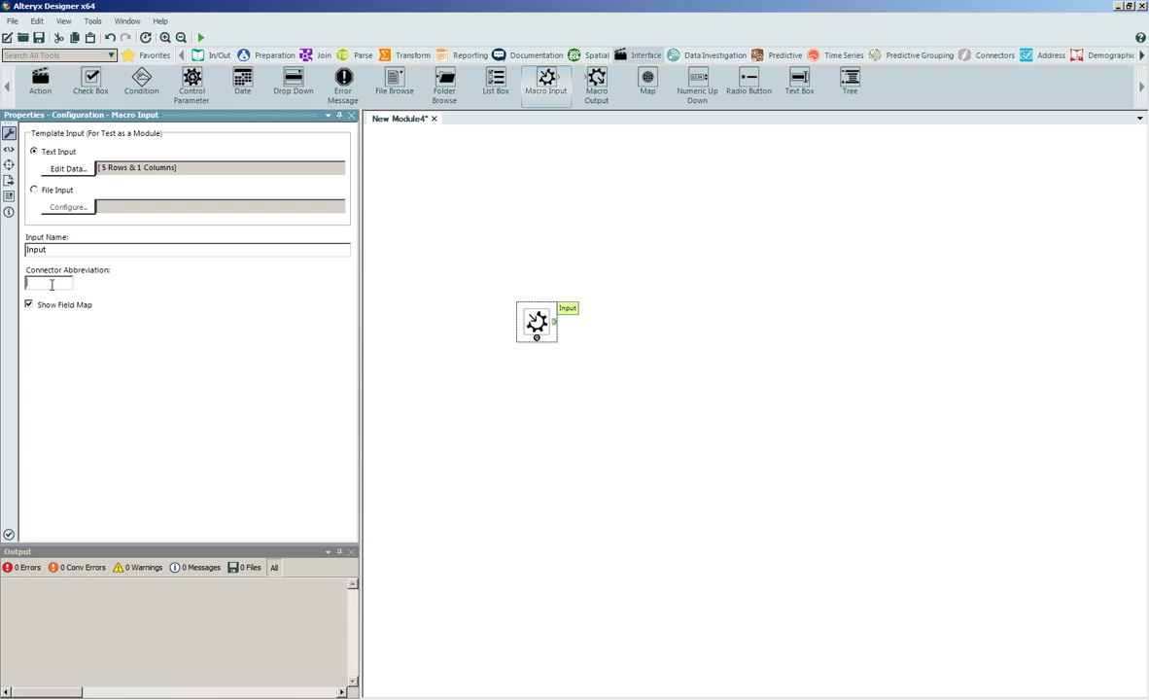
{"action": "type", "text": "I"}
{"action": "left_click", "coordinate": [611, 391]}
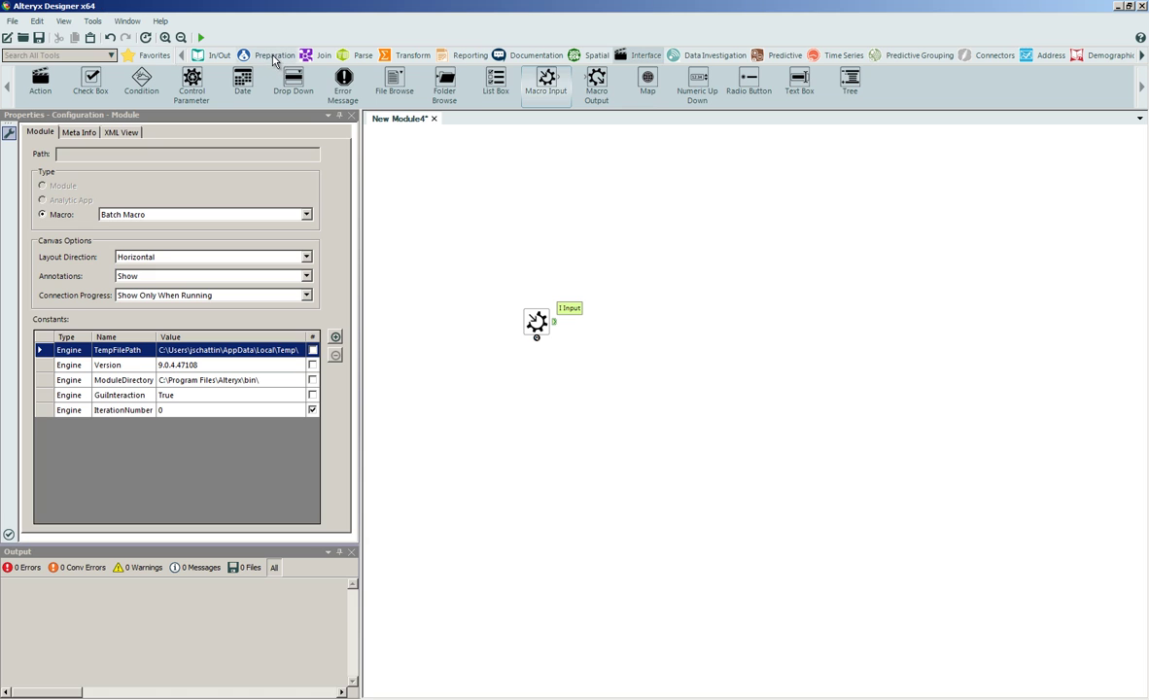
- Connect a Formula after the input that creates field Result as [Number]*999
{"action": "left_click", "coordinate": [274, 56]}
{"action": "left_click_drag", "start_coordinate": [193, 82], "coordinate": [644, 331]}
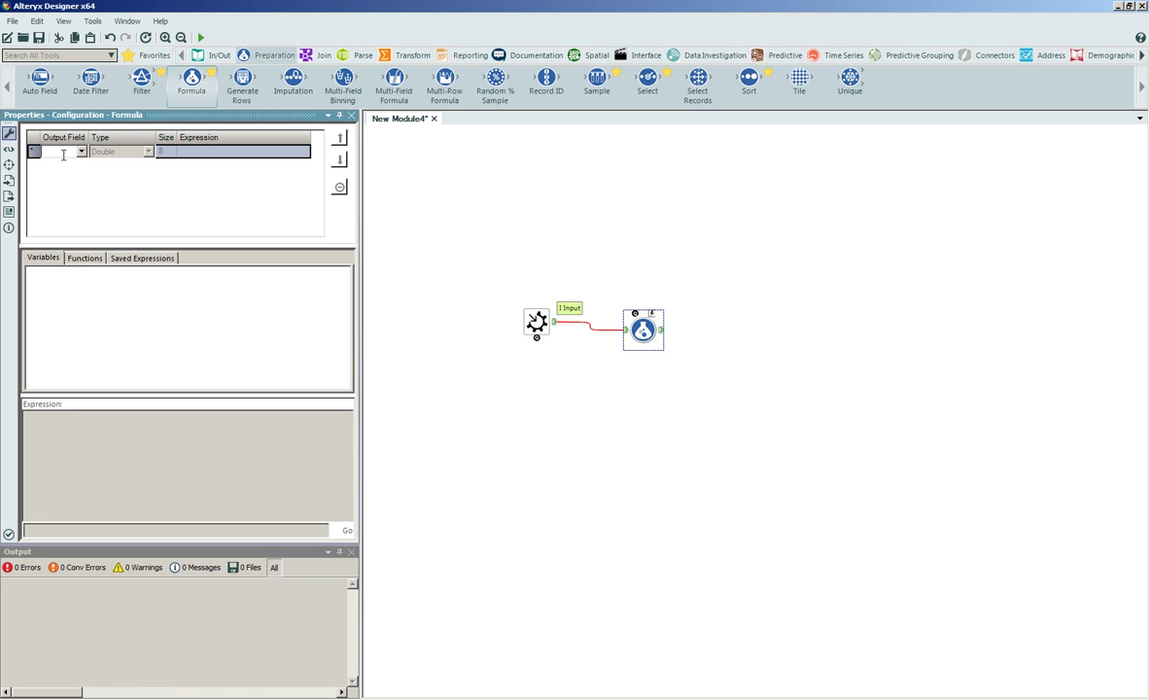
{"action": "left_click", "coordinate": [64, 153]}
{"action": "type", "text": "Result"}
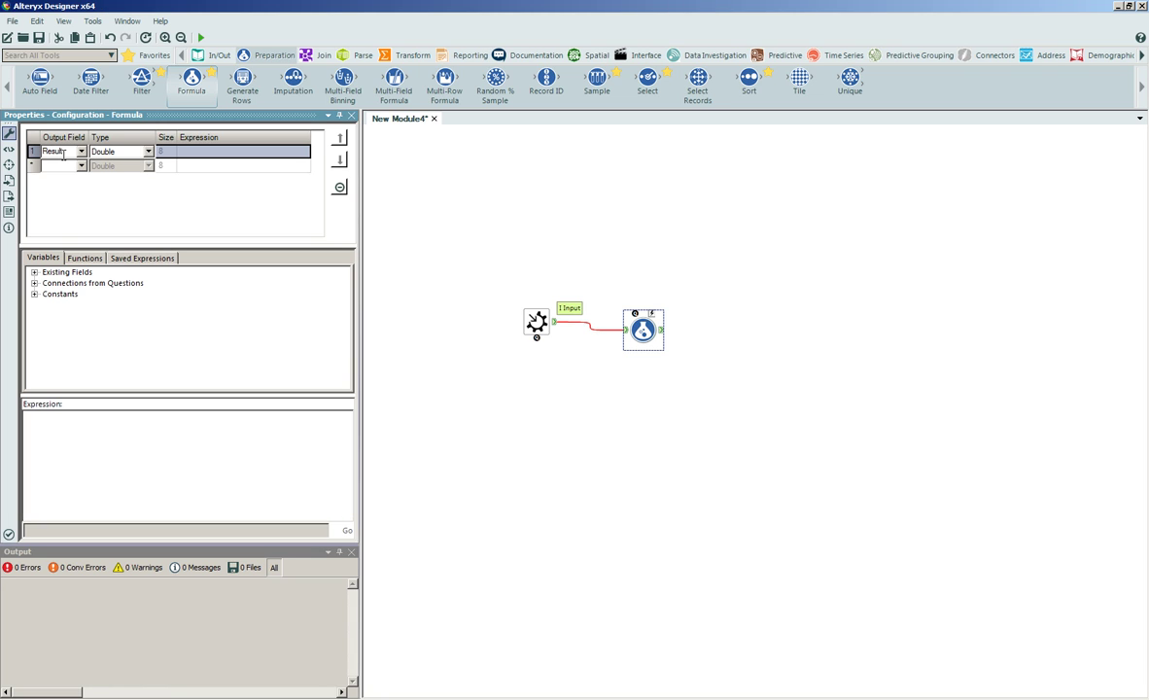
{"action": "left_click", "coordinate": [34, 272]}
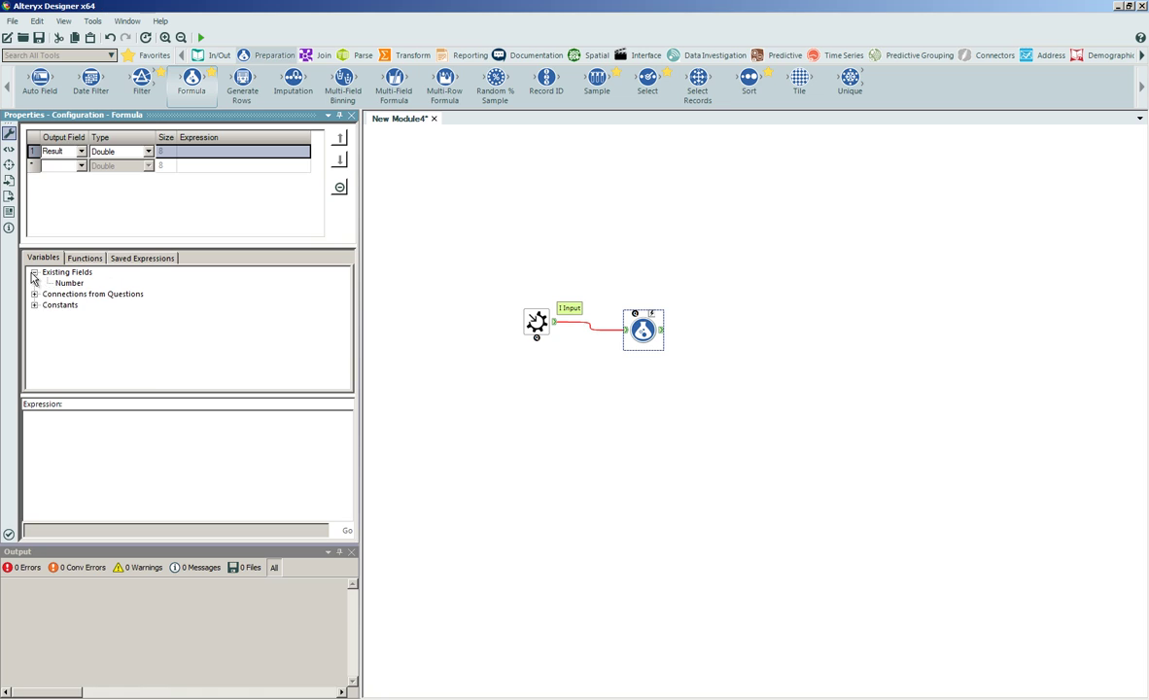
{"action": "double_click", "coordinate": [69, 283]}
{"action": "type", "text": "*"}
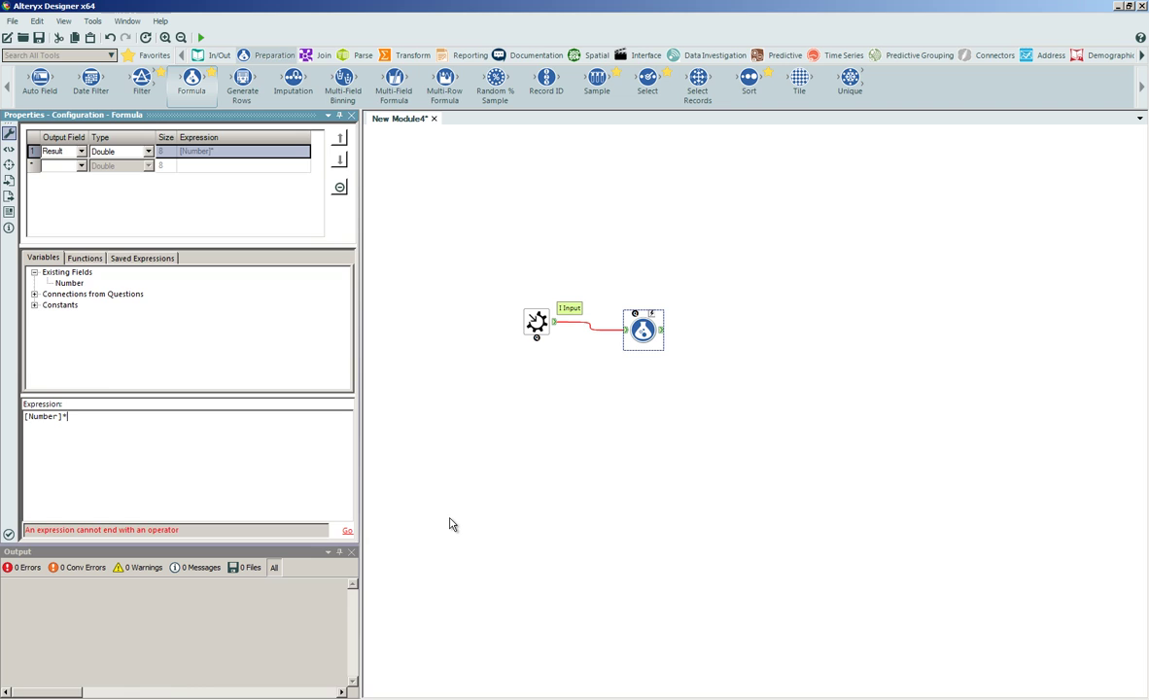
{"action": "type", "text": "999"}
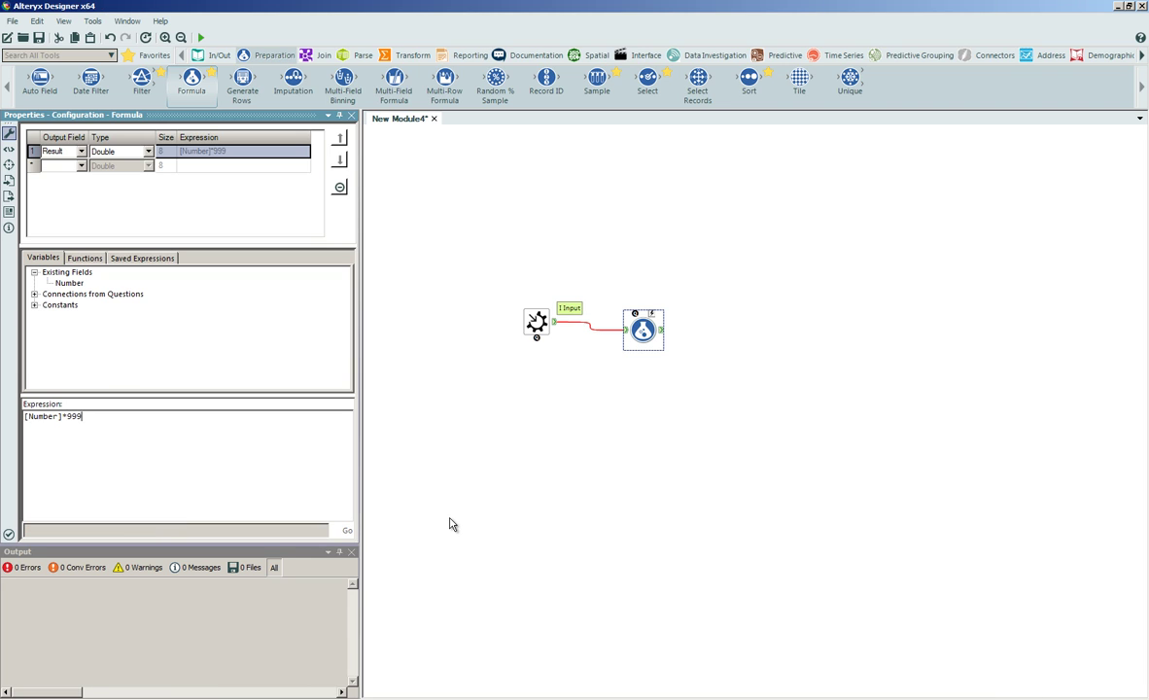
{"action": "left_click", "coordinate": [711, 453]}
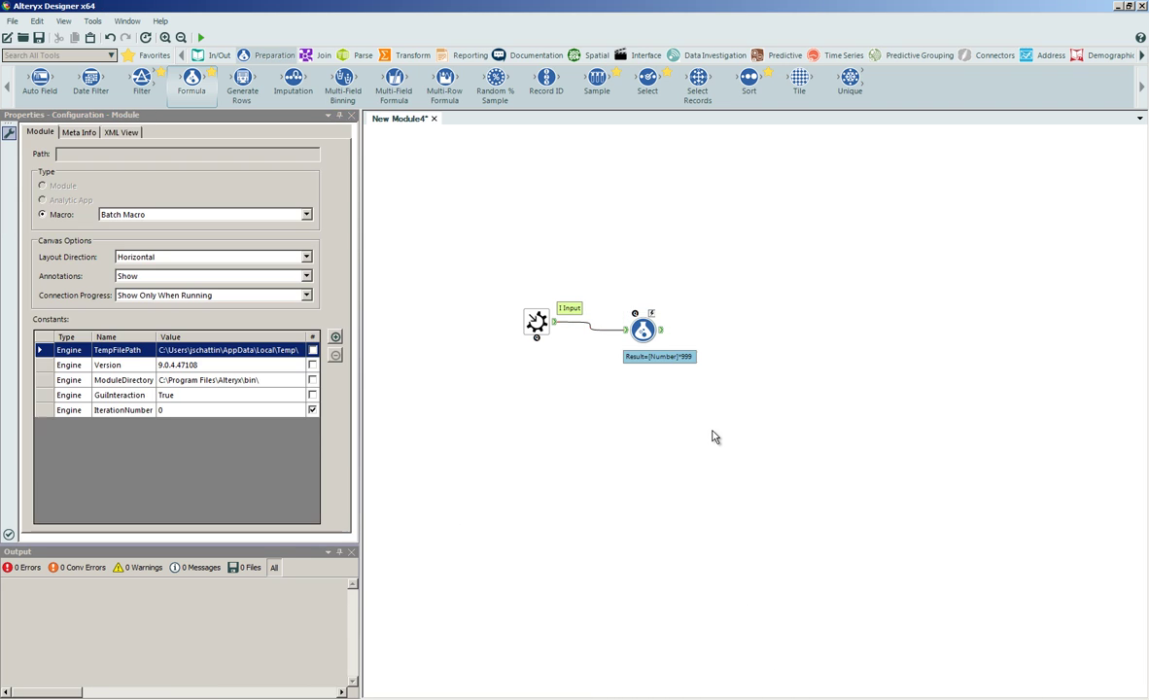
- Connect a Macro Output after the Formula, named Result with abbreviation R
{"action": "left_click", "coordinate": [637, 54]}
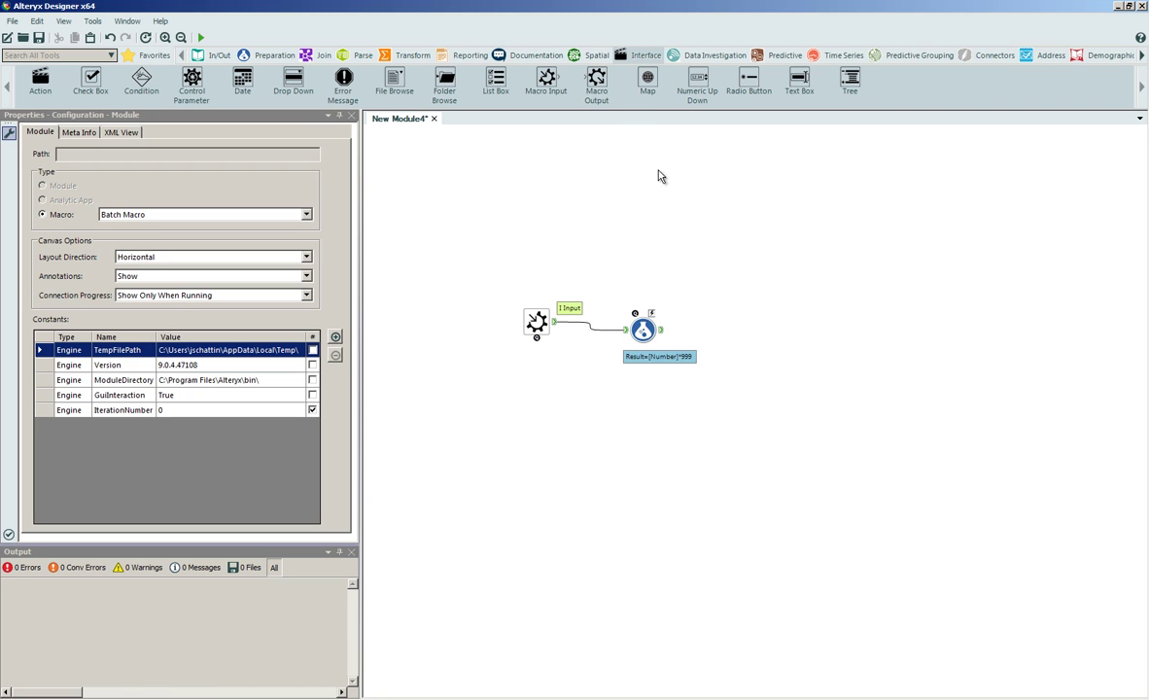
{"action": "left_click_drag", "start_coordinate": [596, 82], "coordinate": [622, 204]}
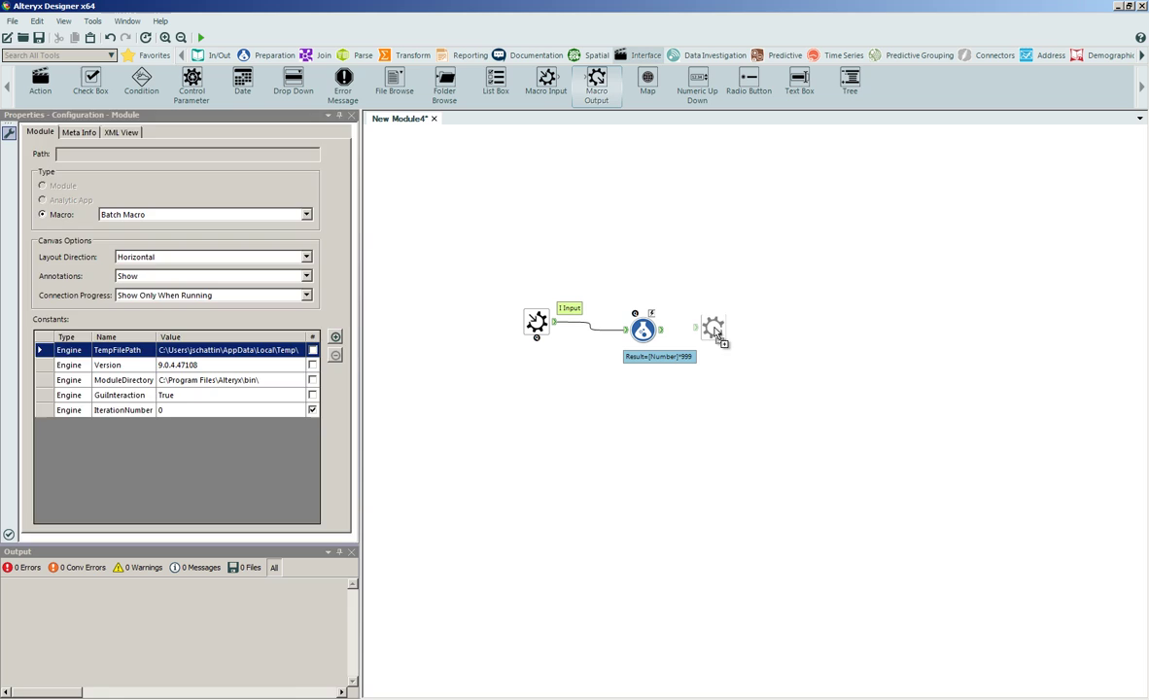
{"action": "left_click_drag", "start_coordinate": [714, 334], "coordinate": [716, 331]}
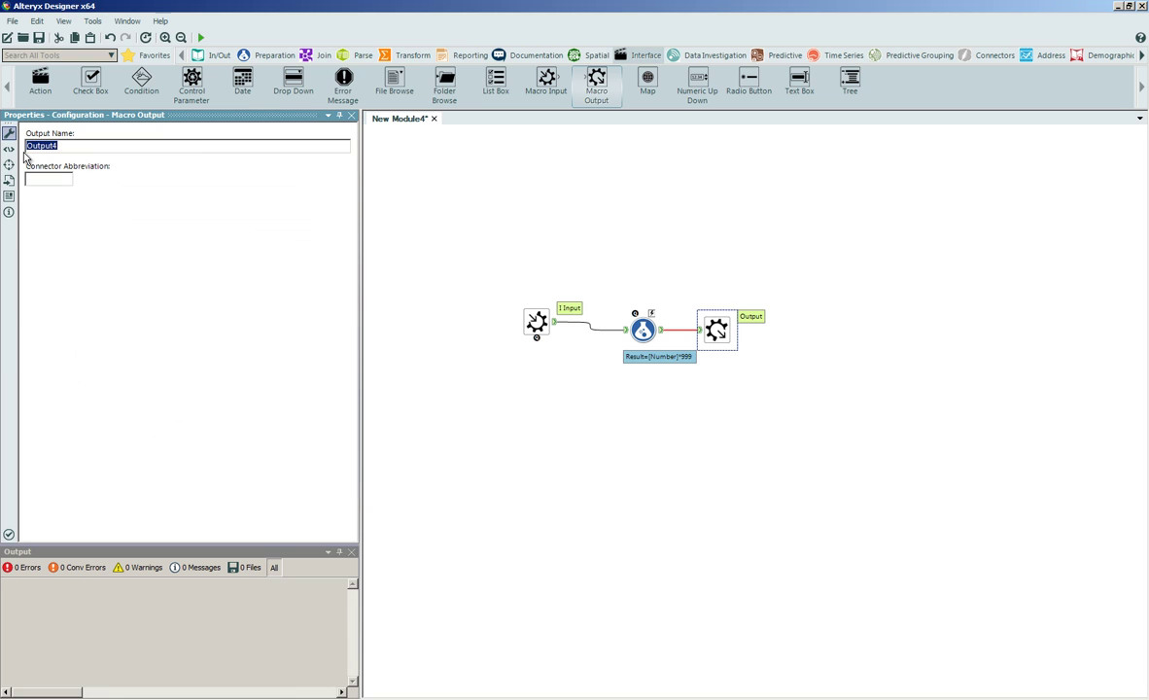
{"action": "type", "text": "Result"}
{"action": "left_click", "coordinate": [56, 178]}
{"action": "type", "text": "R"}
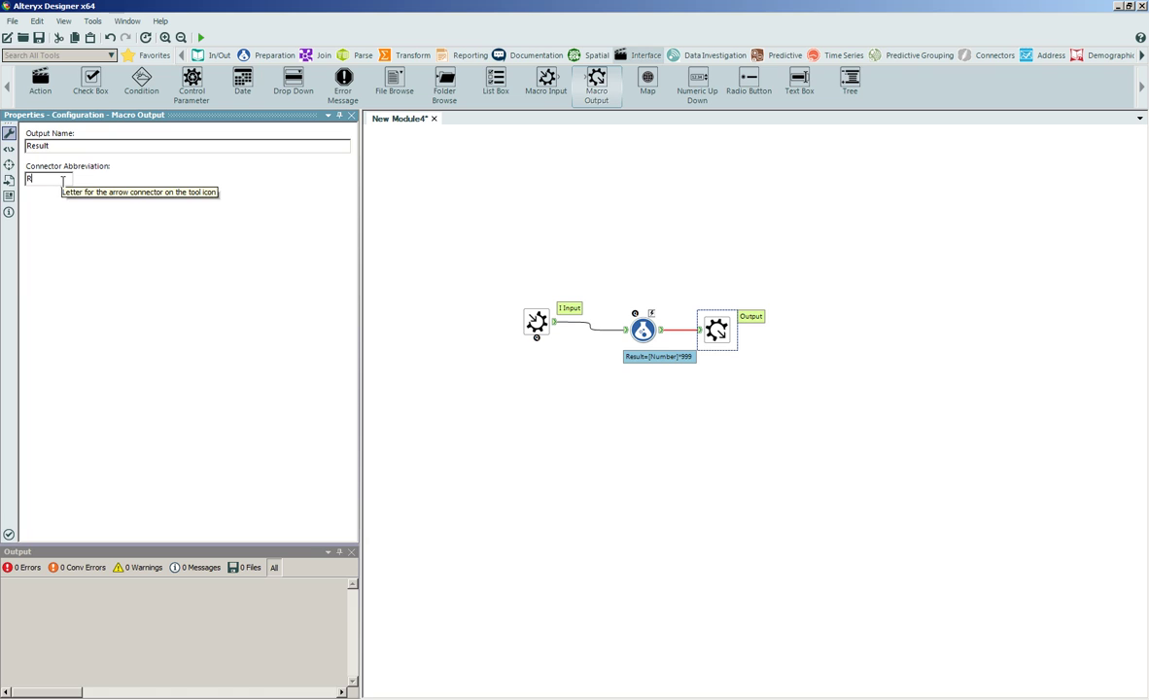
{"action": "left_click", "coordinate": [622, 507]}
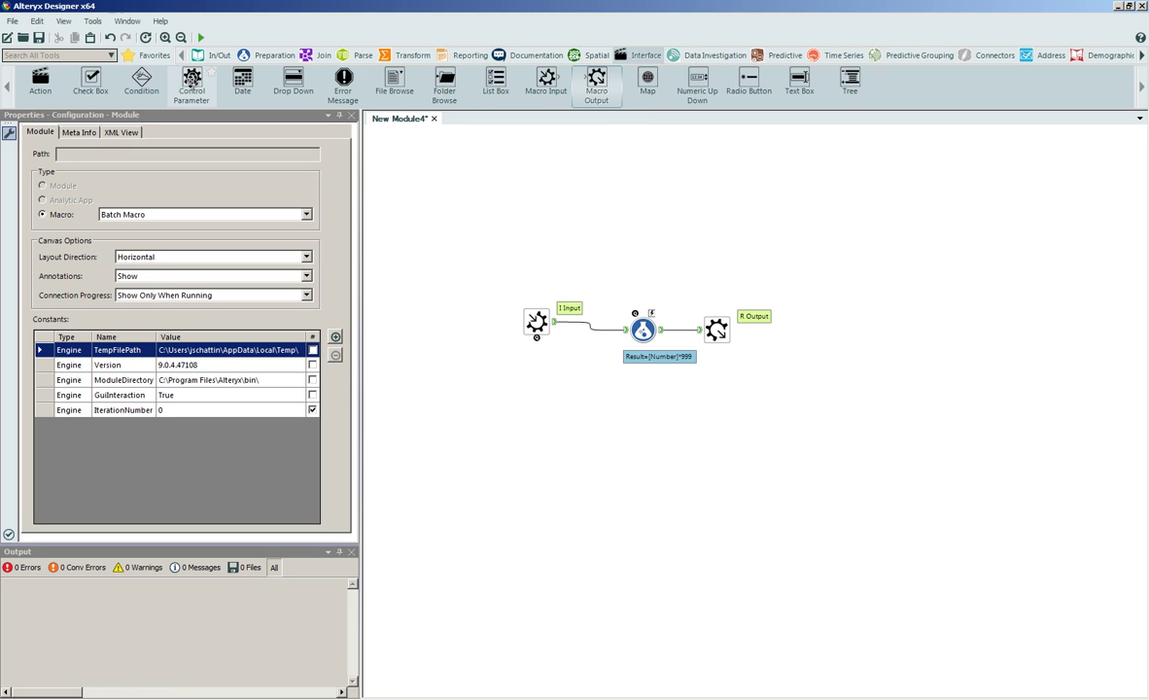
- Add a Control Parameter labelled Multiplier and connect it to the Formula
{"action": "left_click_drag", "start_coordinate": [192, 78], "coordinate": [651, 196]}
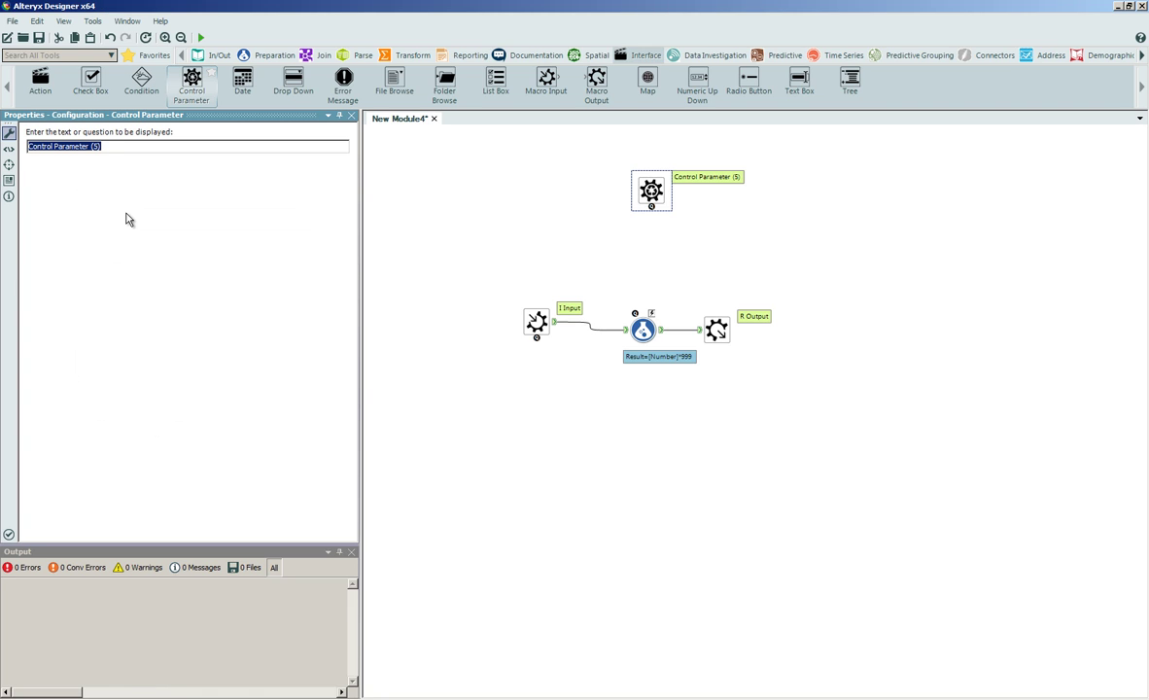
{"action": "type", "text": "Multiplier"}
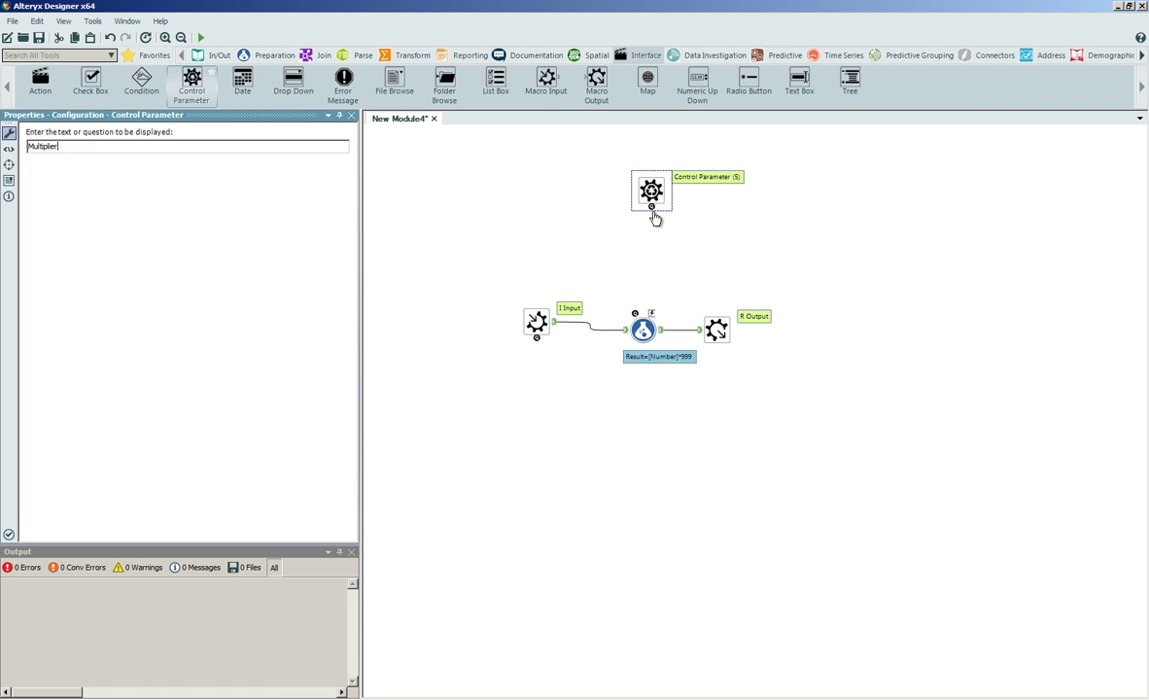
{"action": "left_click_drag", "start_coordinate": [651, 206], "coordinate": [652, 312]}
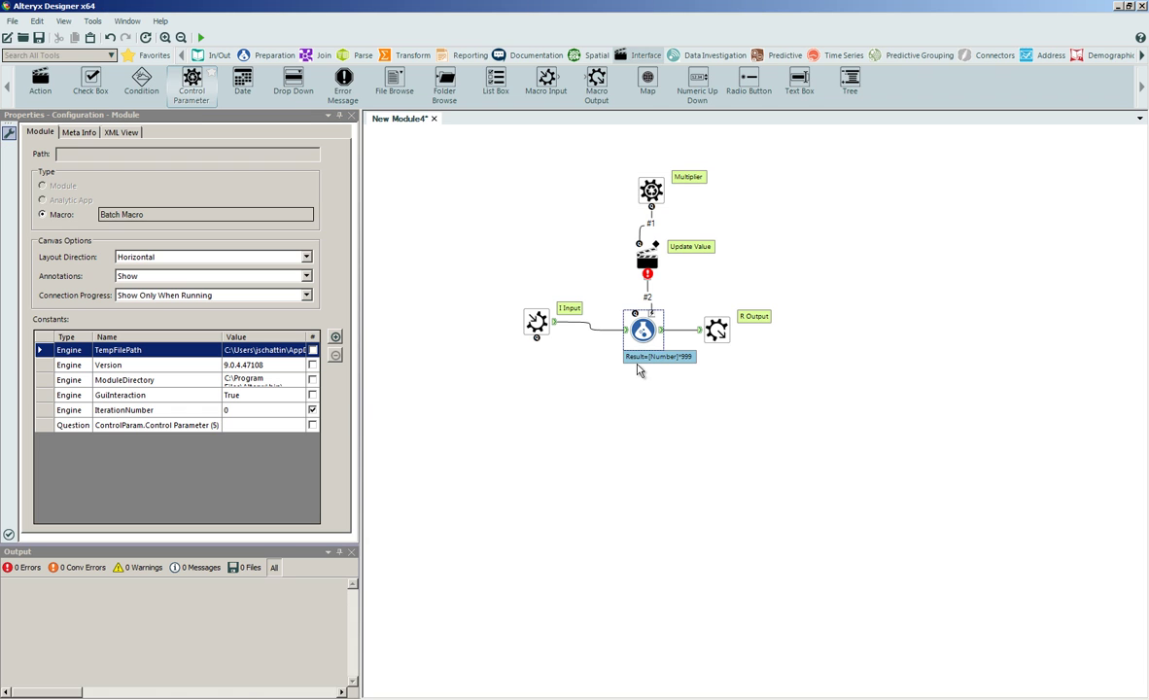
- Make the Update Value action replace only the string 999 in the formula expression
{"action": "left_click", "coordinate": [646, 258]}
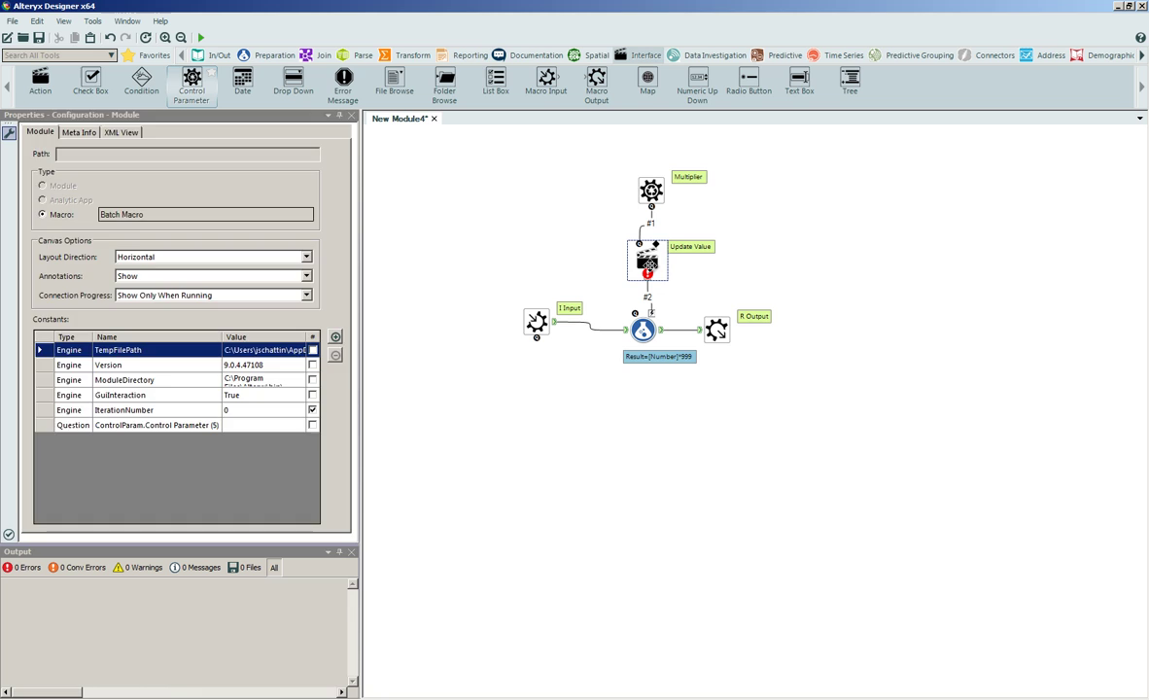
{"action": "left_click", "coordinate": [50, 188]}
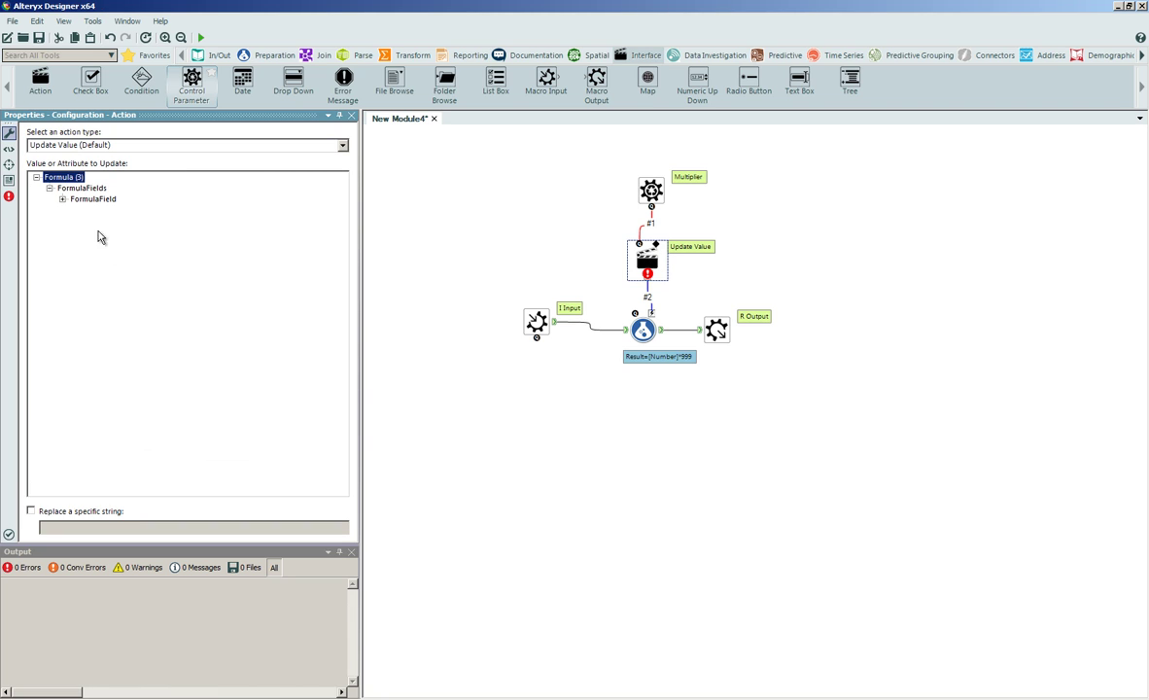
{"action": "left_click", "coordinate": [62, 198]}
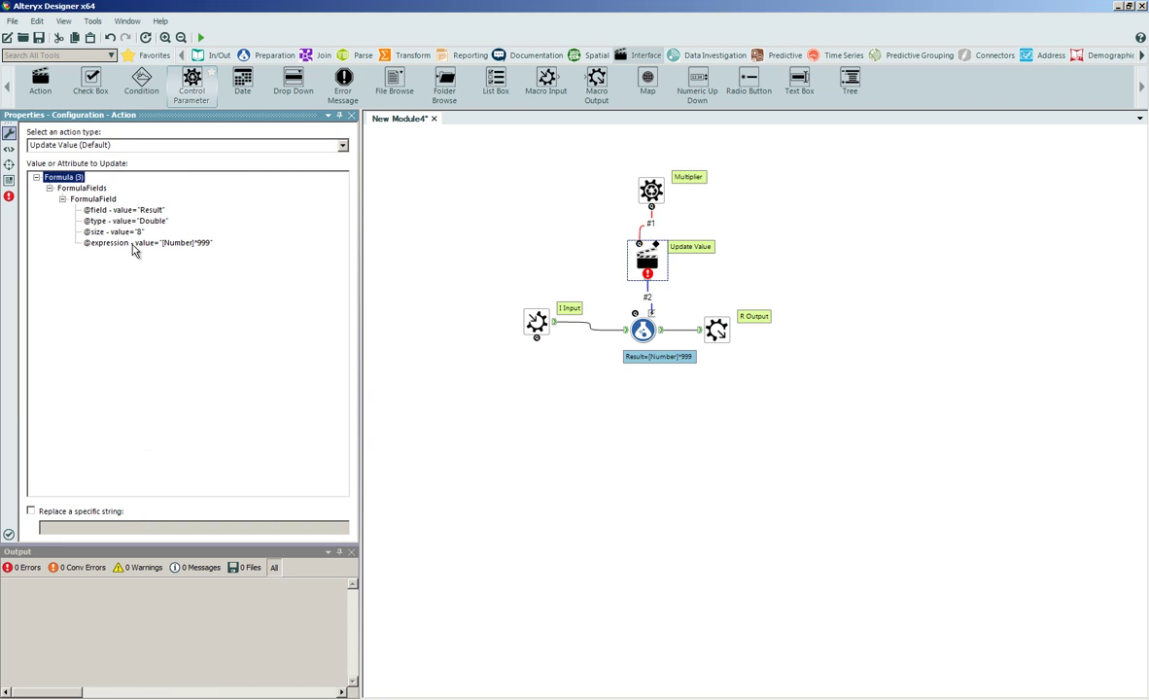
{"action": "left_click", "coordinate": [128, 243]}
{"action": "left_click", "coordinate": [56, 513]}
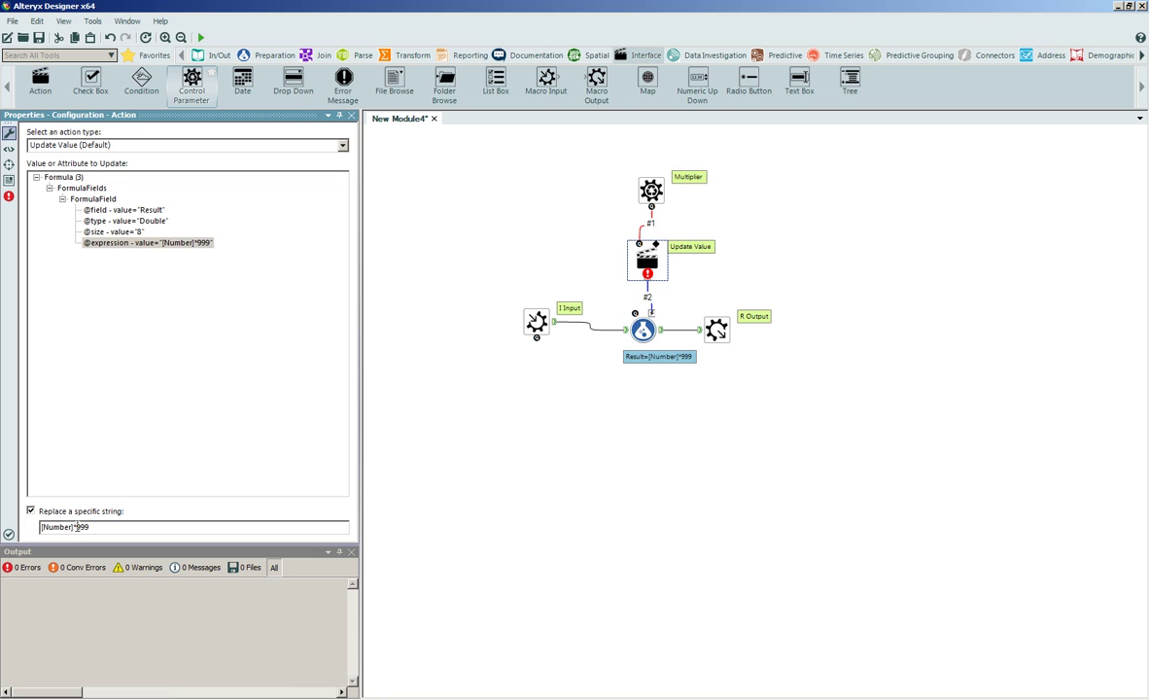
{"action": "left_click_drag", "start_coordinate": [77, 527], "coordinate": [5, 530]}
{"action": "key", "text": "BackSpace"}
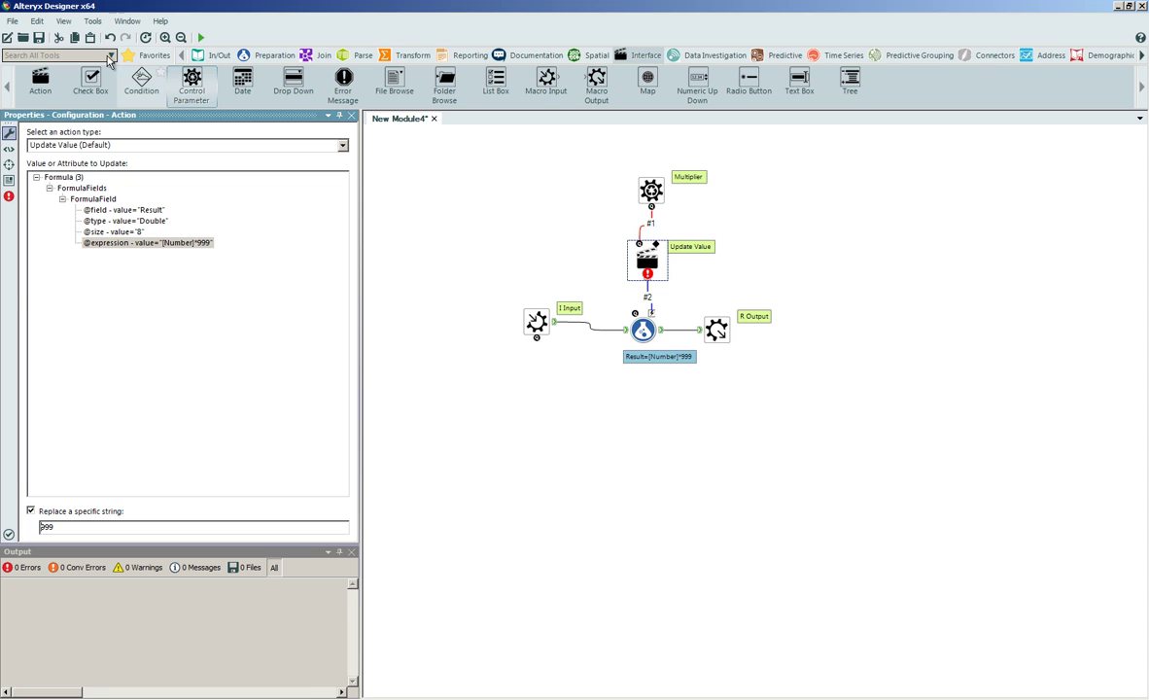
- Save the macro as Batch.yxmc, replacing the existing file
{"action": "left_click", "coordinate": [13, 21]}
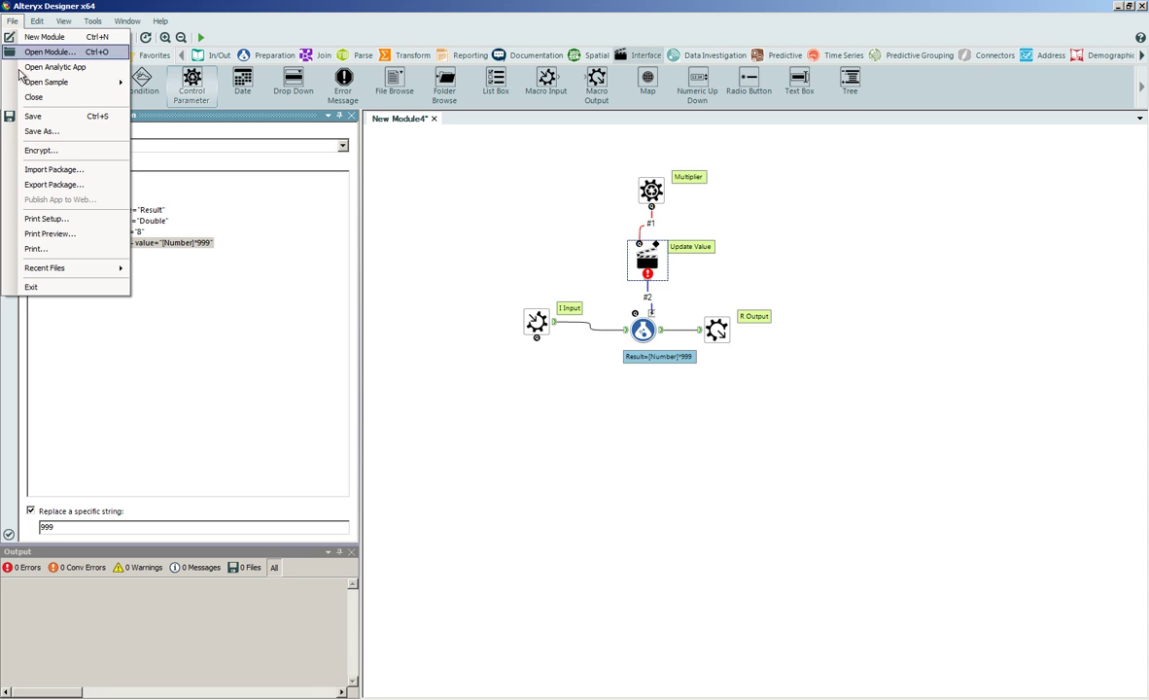
{"action": "left_click", "coordinate": [34, 132]}
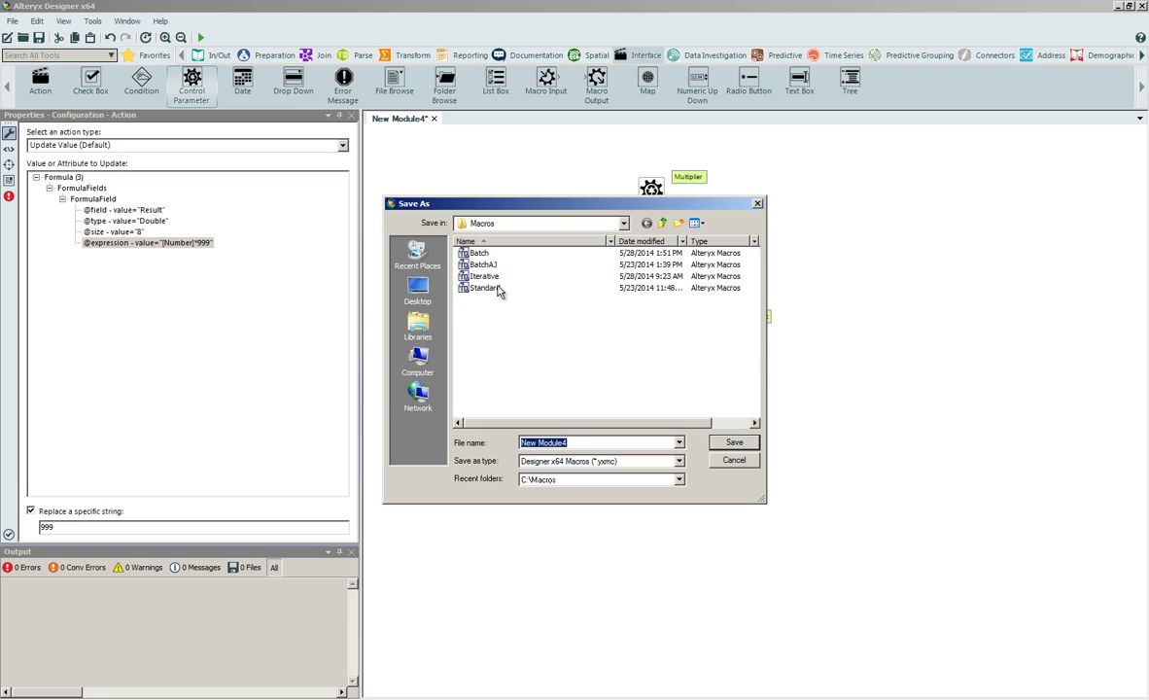
{"action": "double_click", "coordinate": [471, 254]}
{"action": "left_click", "coordinate": [616, 358]}
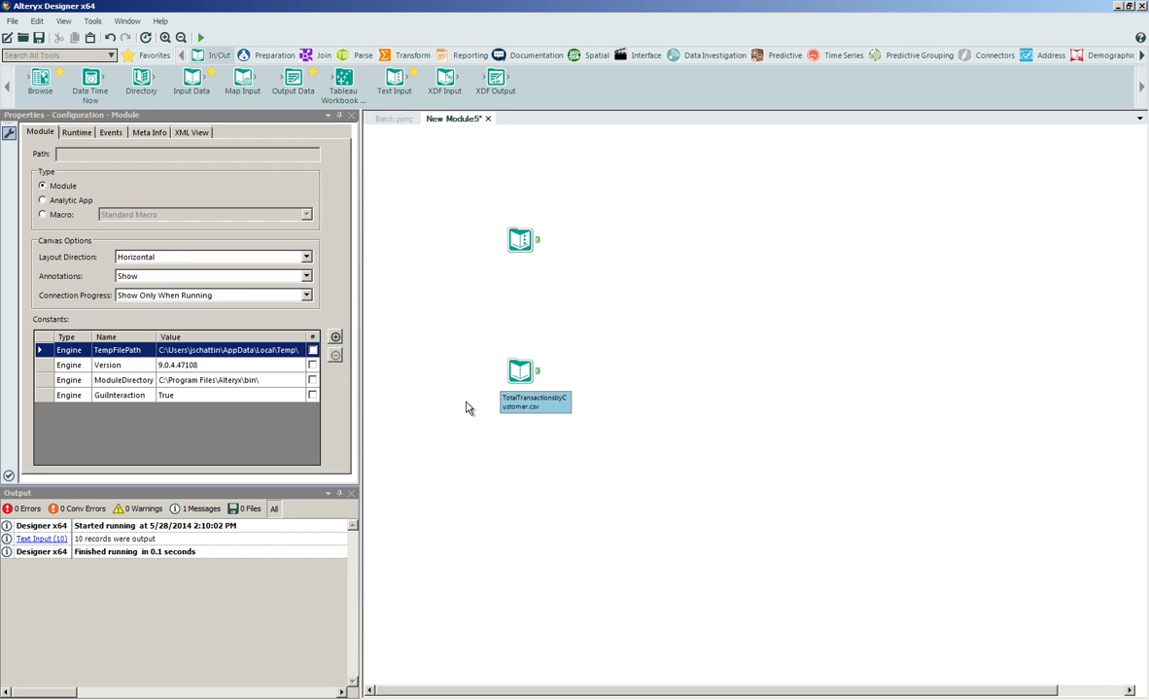
- Review the store multiplier table (stores 100–109) and the TotalTransactionsbyCustomer.csv preview's Total Sales column
{"action": "left_click", "coordinate": [520, 240]}
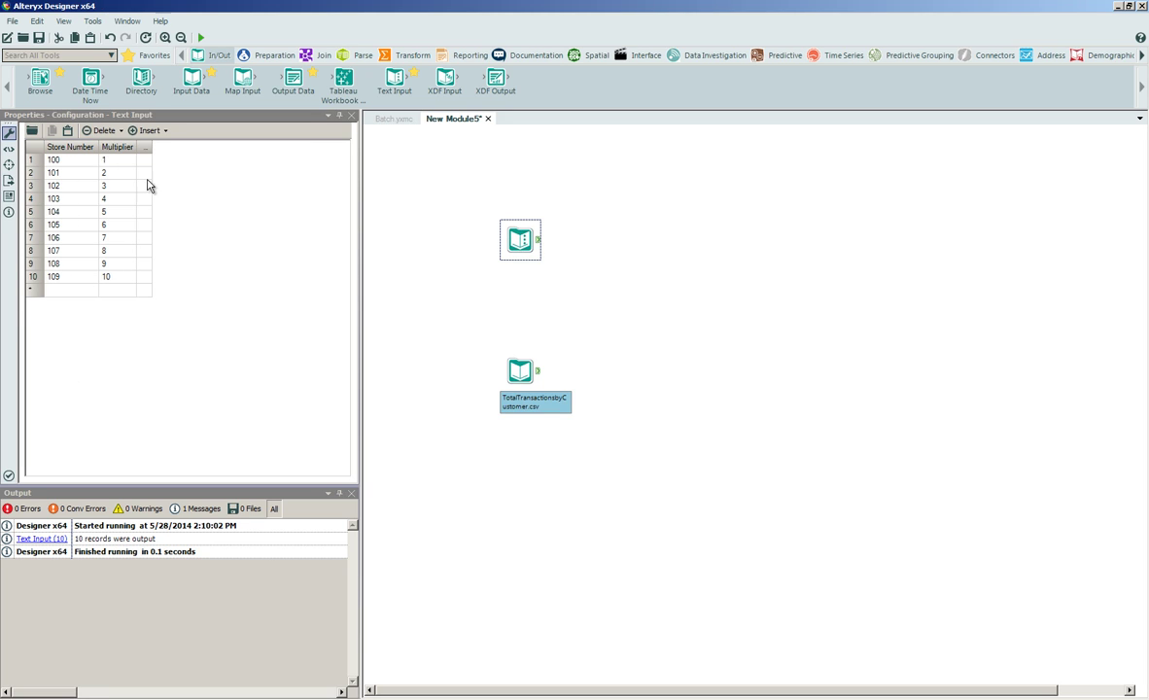
{"action": "left_click", "coordinate": [526, 374]}
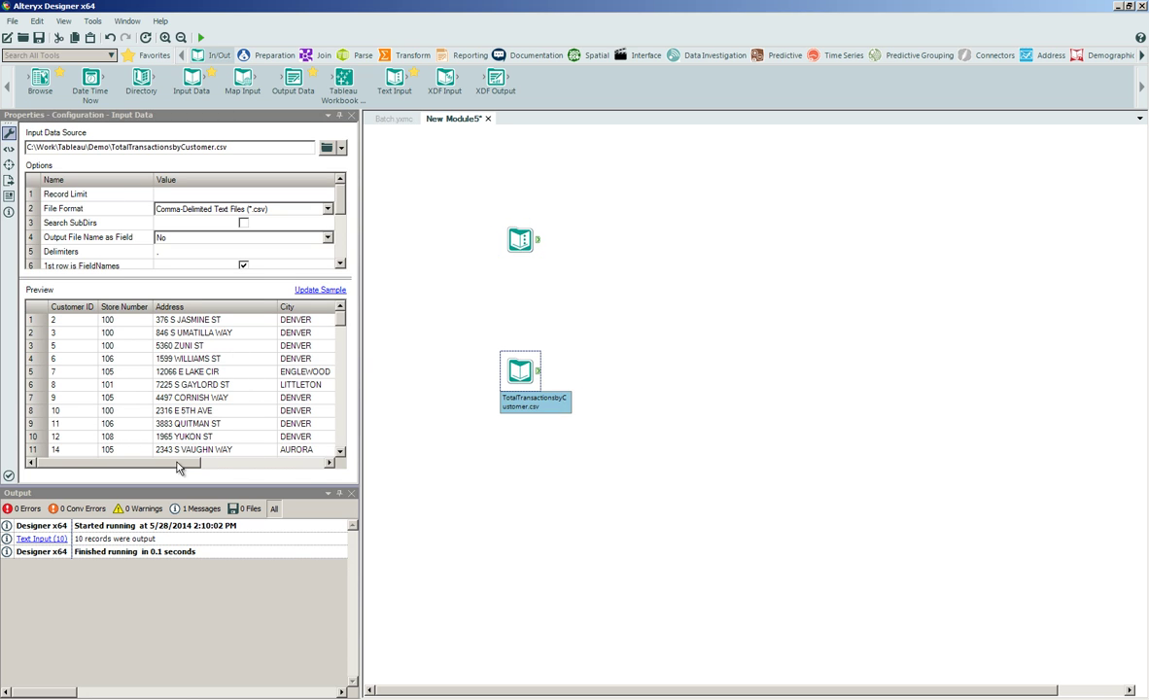
{"action": "left_click_drag", "start_coordinate": [178, 467], "coordinate": [290, 465]}
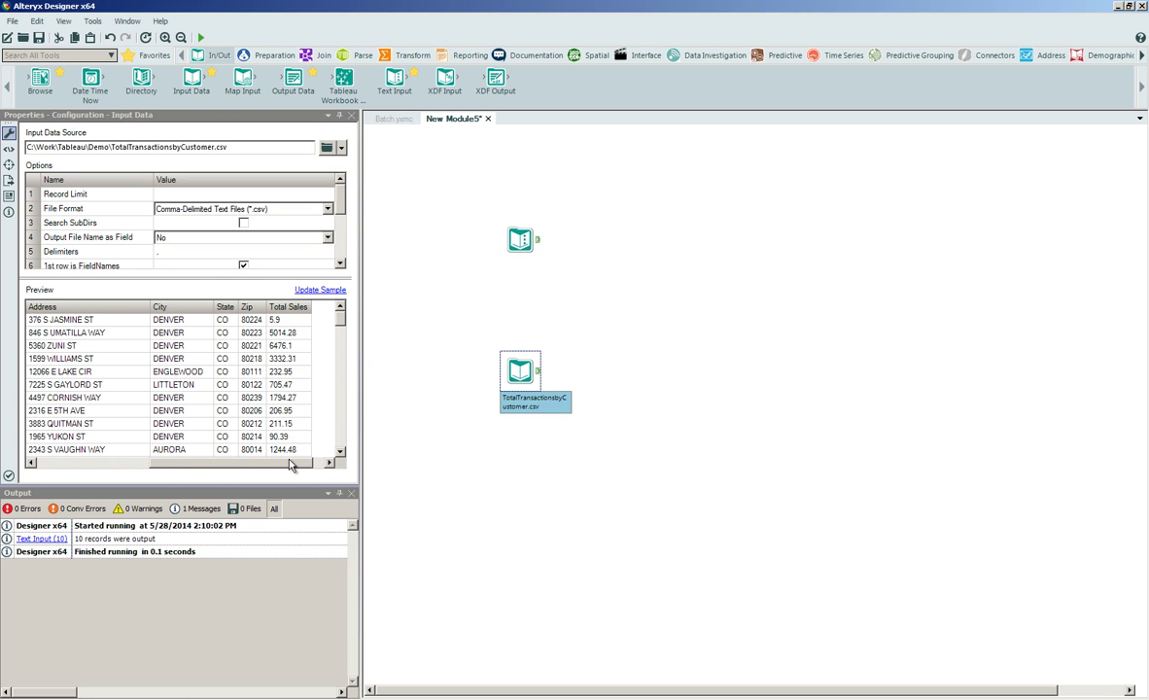
{"action": "left_click", "coordinate": [283, 309]}
{"action": "left_click", "coordinate": [515, 236]}
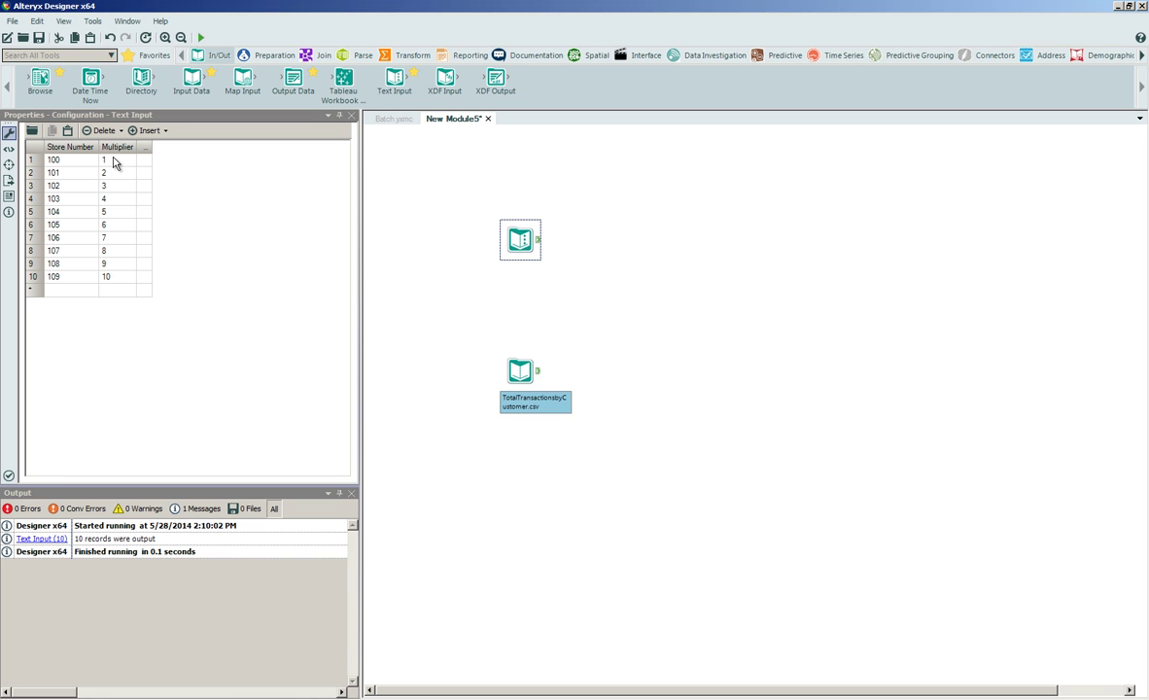
{"action": "left_click", "coordinate": [520, 371]}
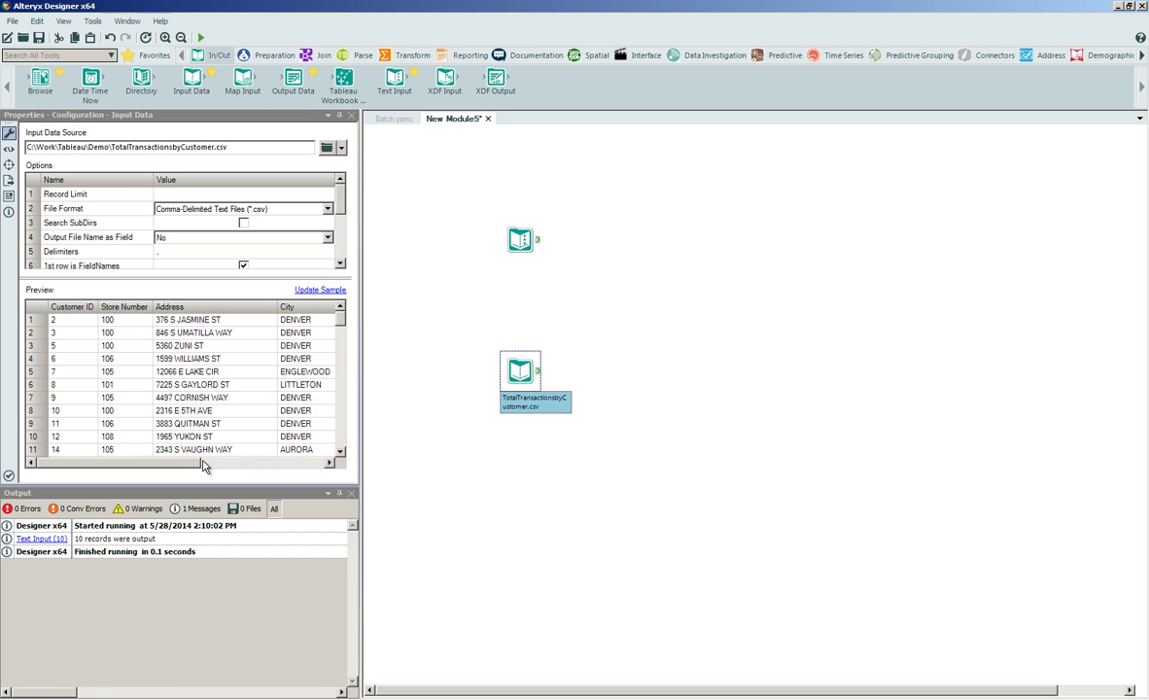
{"action": "left_click_drag", "start_coordinate": [204, 465], "coordinate": [315, 465]}
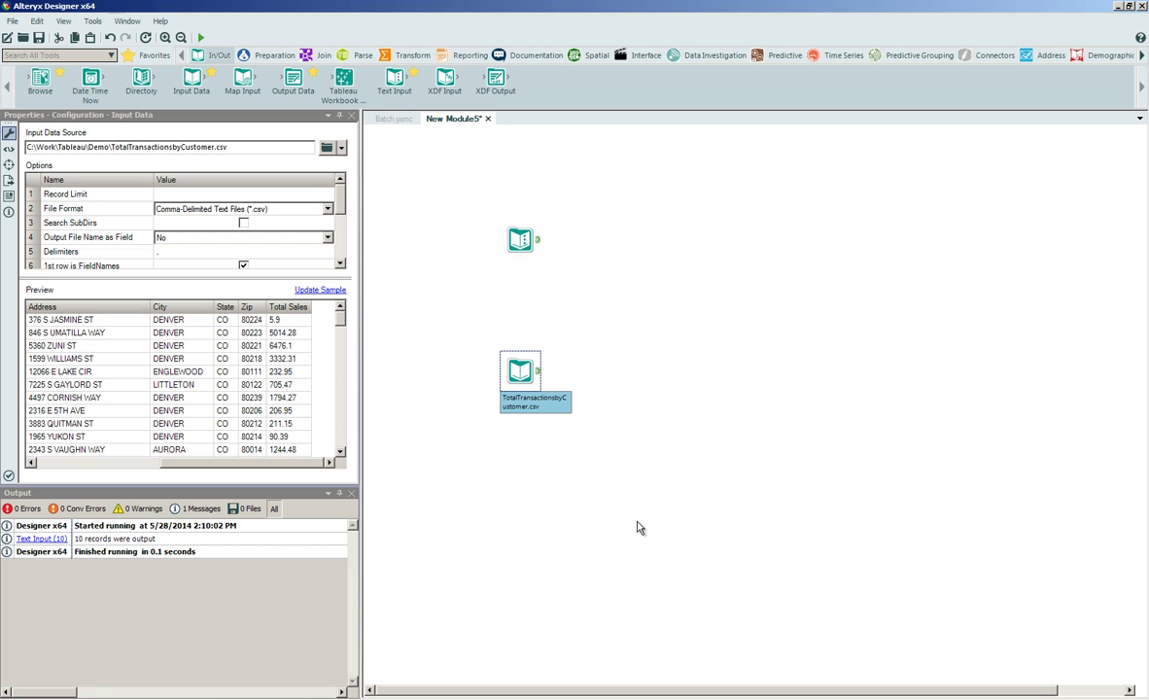
- Attach a Select after the transactions input and change Total Sales to Double
{"action": "left_click", "coordinate": [258, 59]}
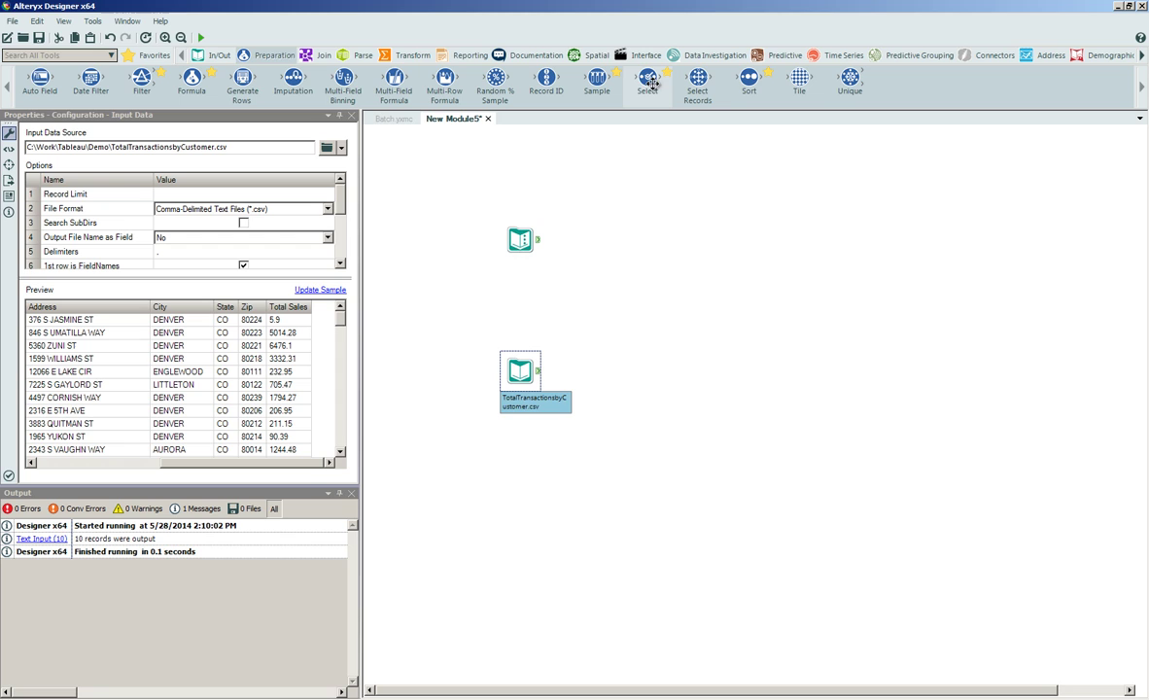
{"action": "left_click_drag", "start_coordinate": [647, 82], "coordinate": [641, 291]}
{"action": "left_click_drag", "start_coordinate": [623, 364], "coordinate": [621, 375]}
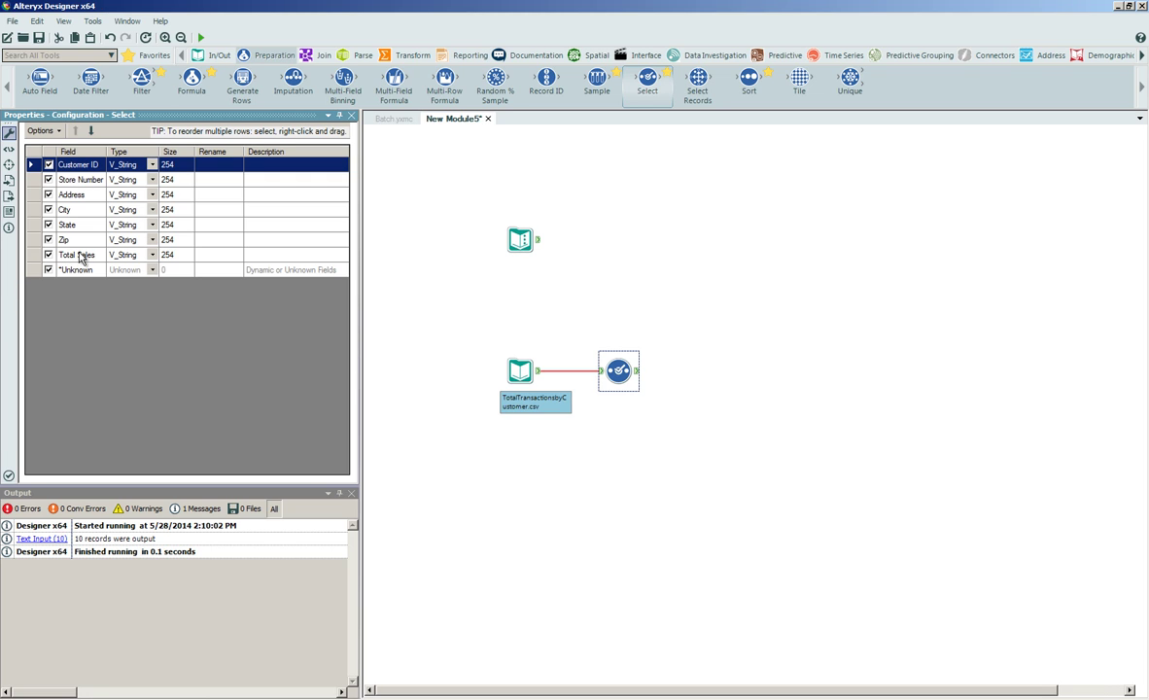
{"action": "left_click", "coordinate": [152, 256]}
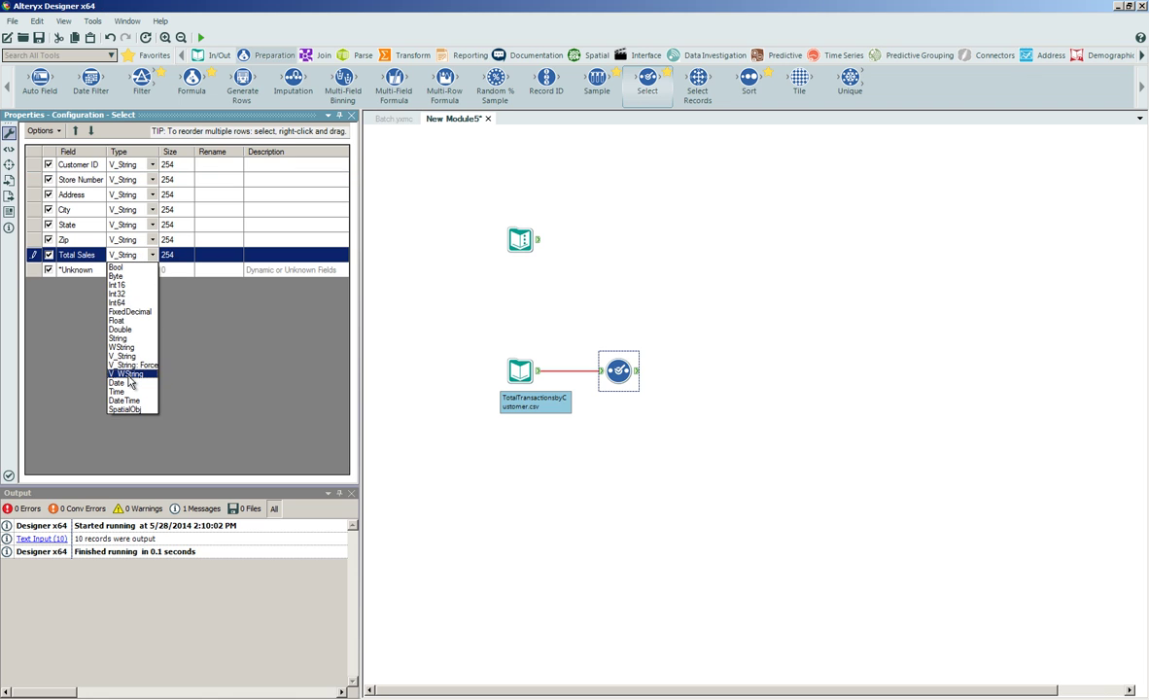
{"action": "left_click", "coordinate": [120, 328]}
{"action": "left_click", "coordinate": [562, 484]}
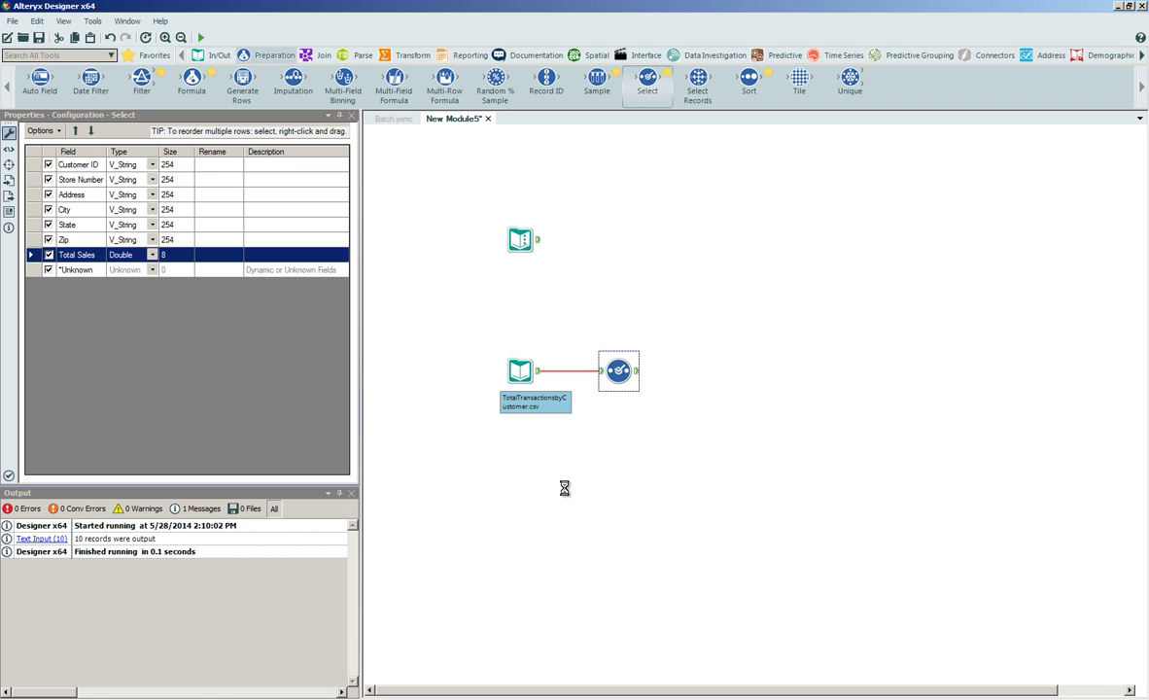
- Insert the Batch macro onto the canvas
{"action": "right_click", "coordinate": [686, 300]}
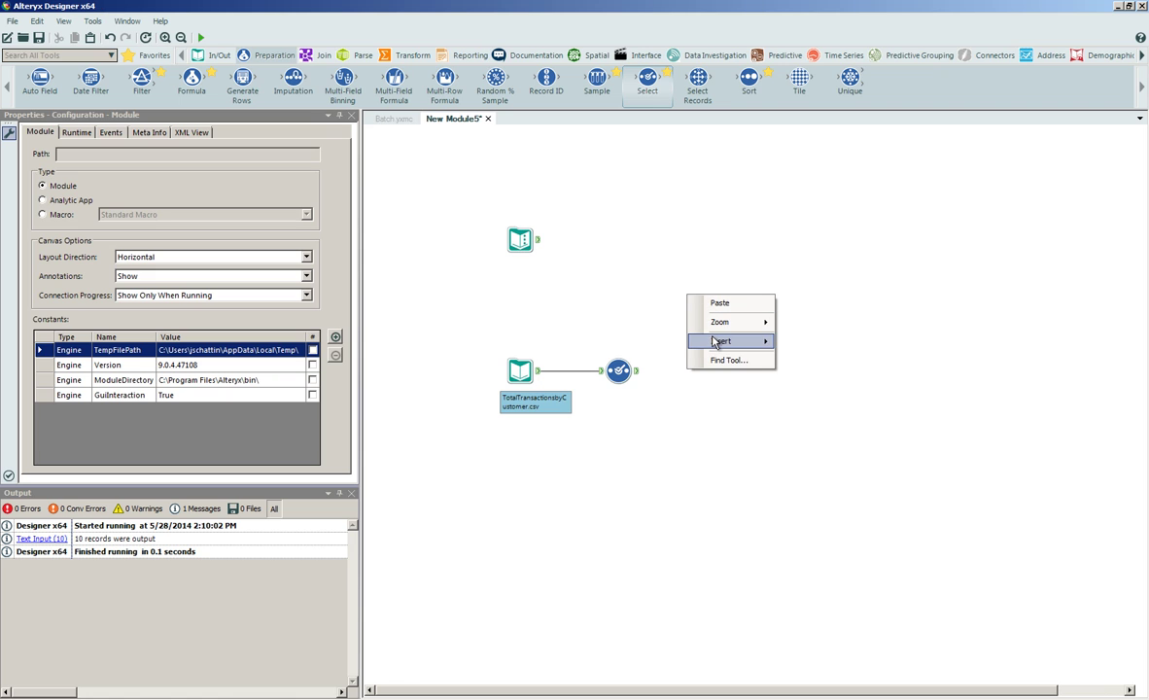
{"action": "mouse_move", "coordinate": [716, 343]}
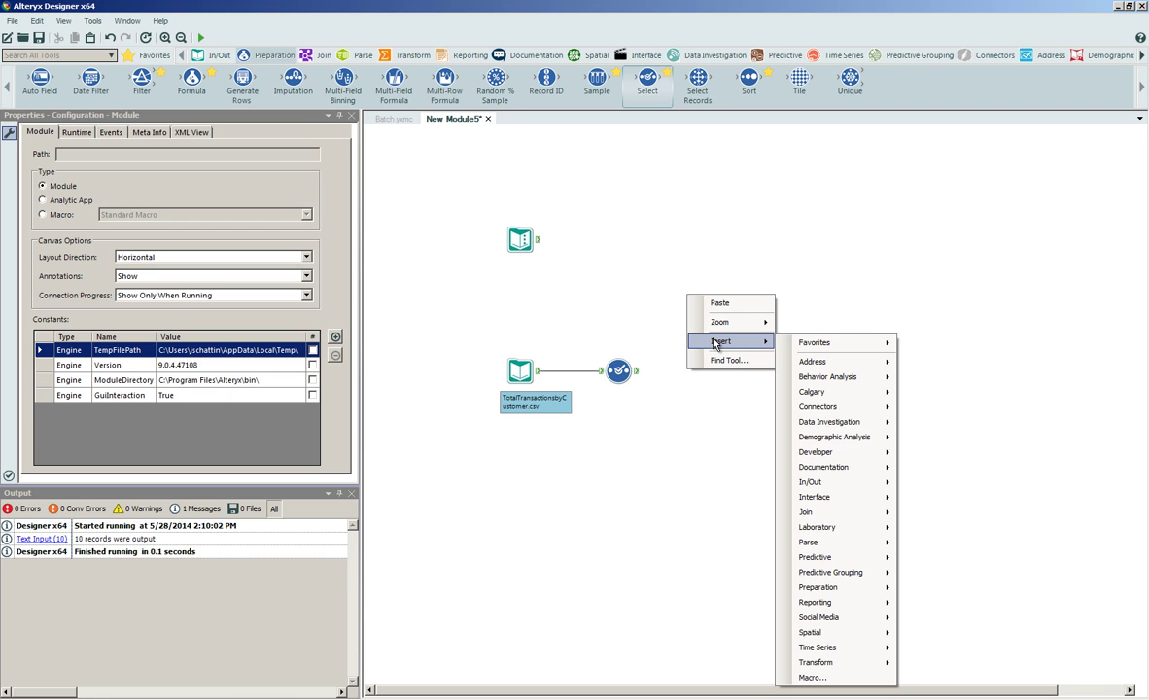
{"action": "left_click", "coordinate": [812, 676]}
{"action": "double_click", "coordinate": [477, 252]}
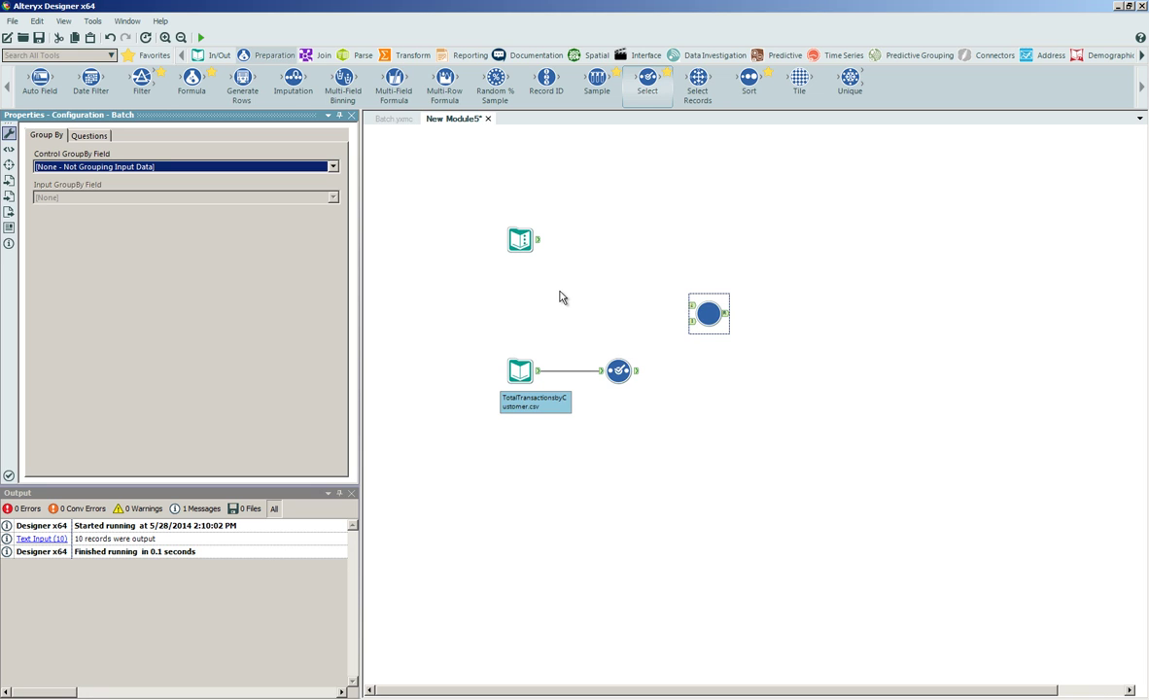
- Connect the store multipliers to the macro's control input and the Select to its data input
{"action": "left_click", "coordinate": [519, 238]}
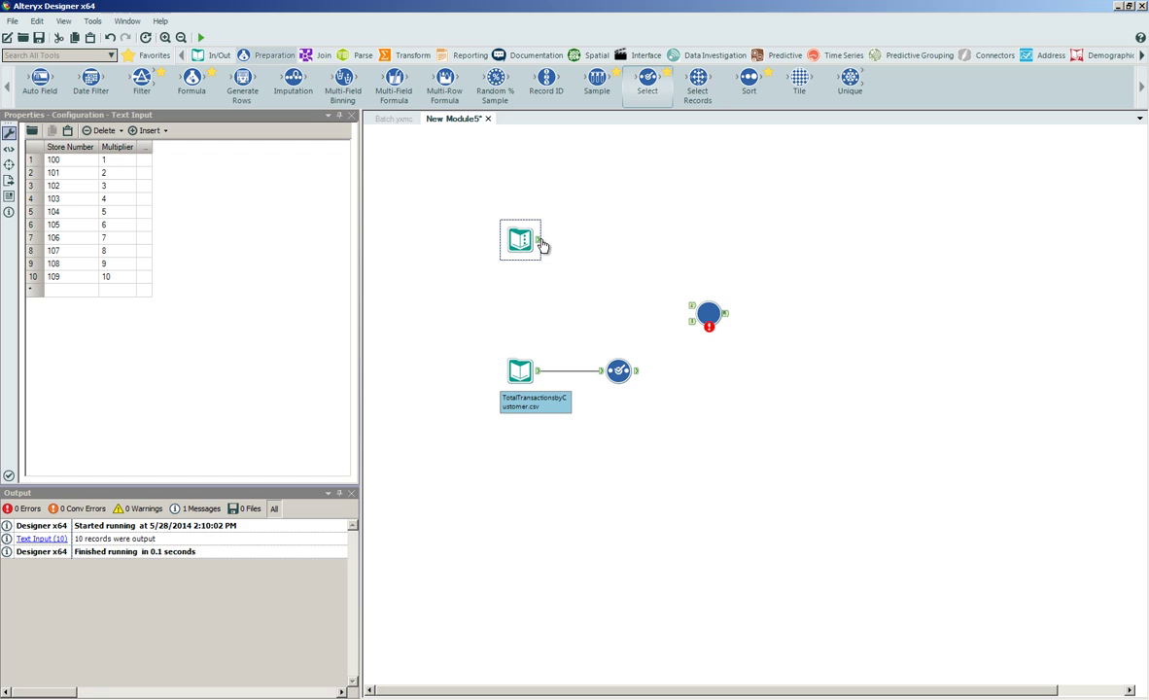
{"action": "left_click_drag", "start_coordinate": [538, 240], "coordinate": [692, 307]}
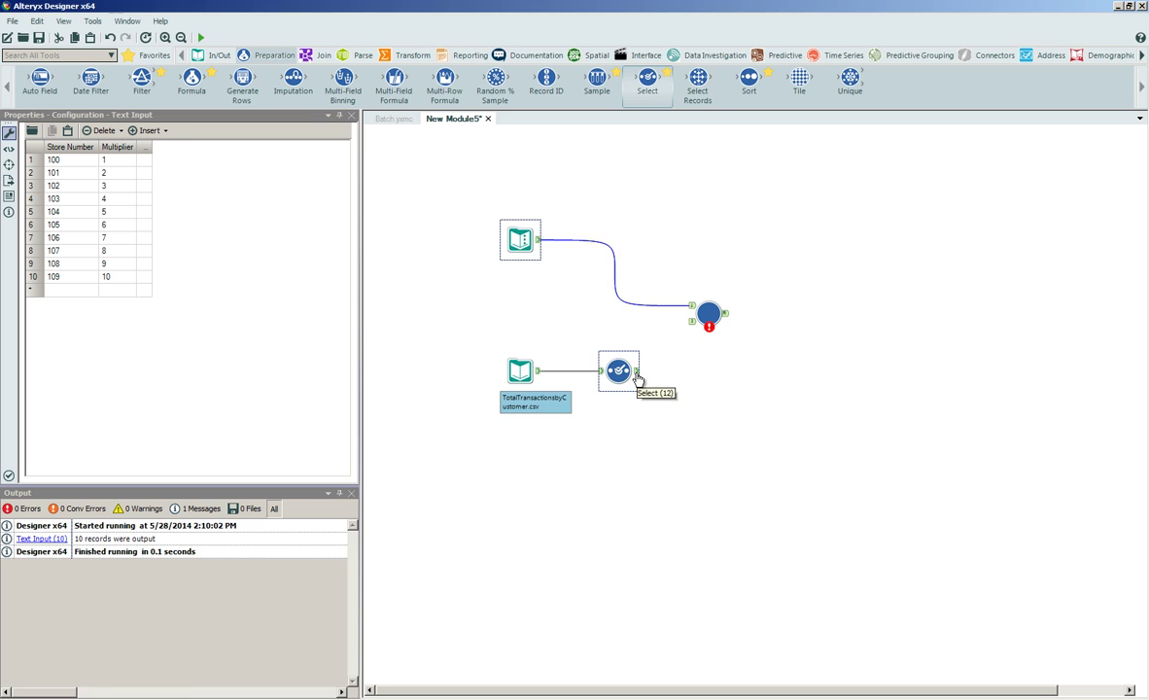
{"action": "left_click_drag", "start_coordinate": [636, 371], "coordinate": [692, 322]}
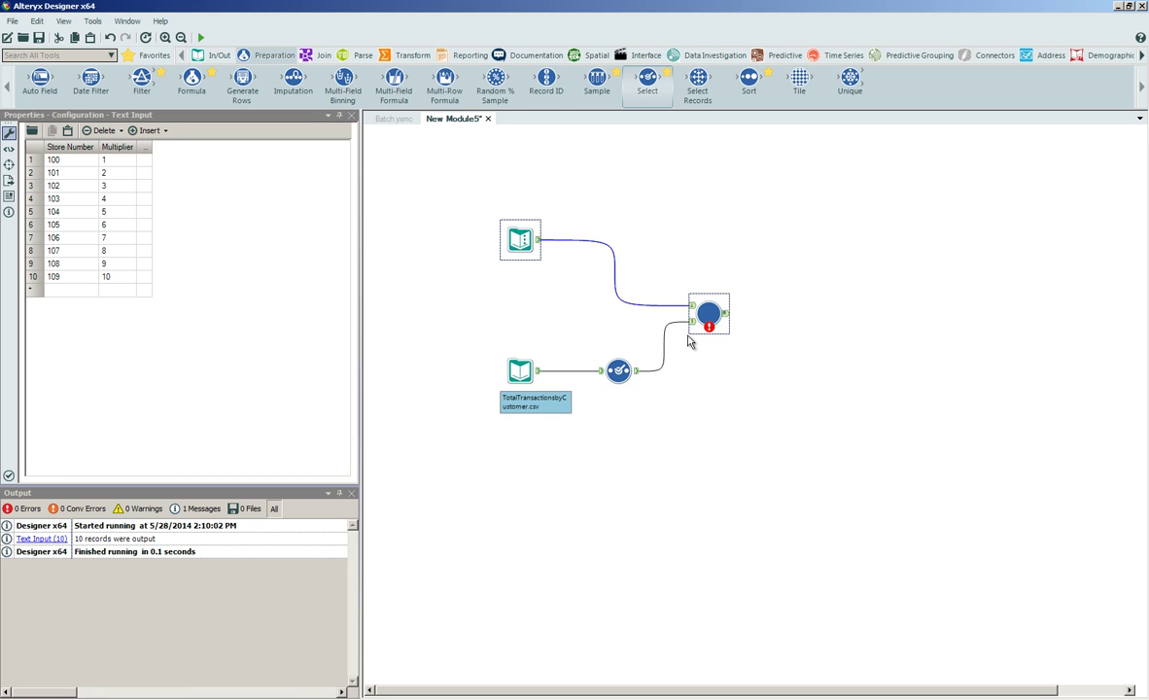
- Set the batch macro's Control GroupBy field to Store Number
{"action": "left_click", "coordinate": [700, 322]}
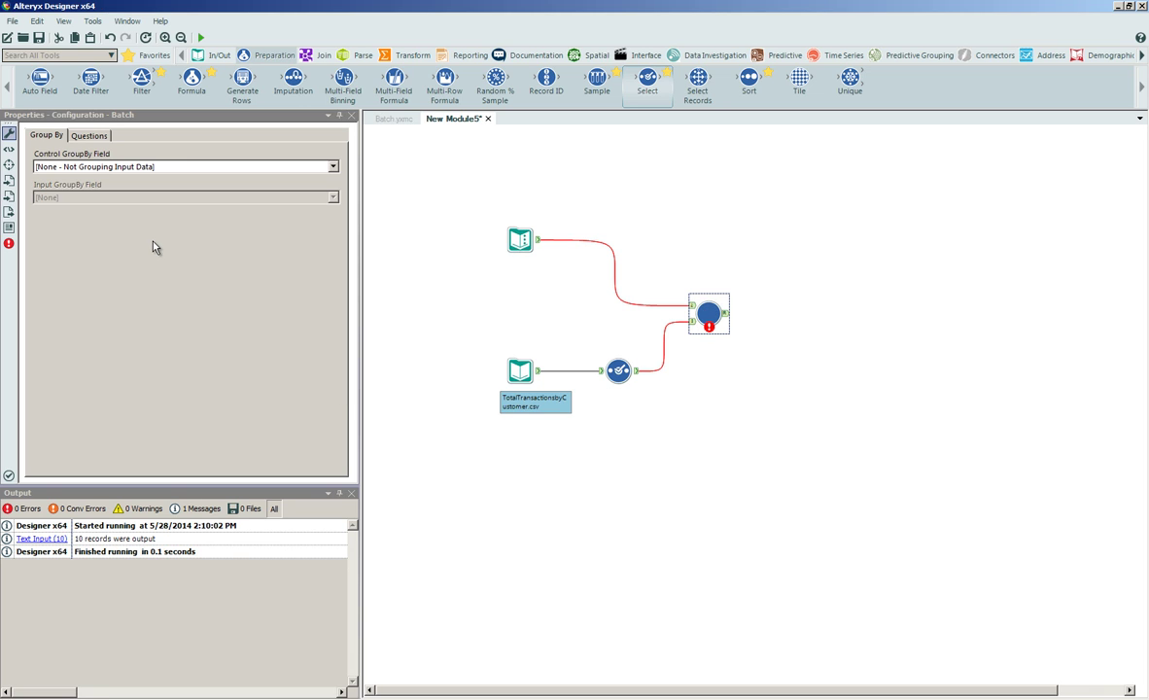
{"action": "left_click", "coordinate": [311, 166]}
{"action": "left_click", "coordinate": [306, 189]}
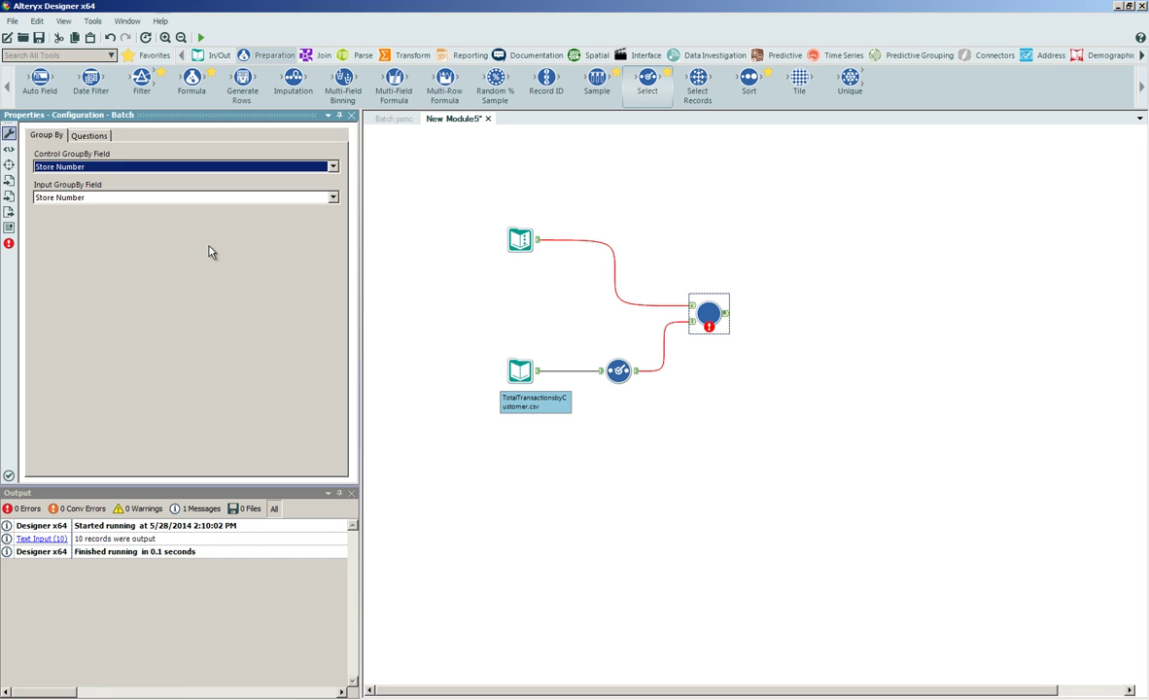
{"action": "left_click", "coordinate": [518, 238]}
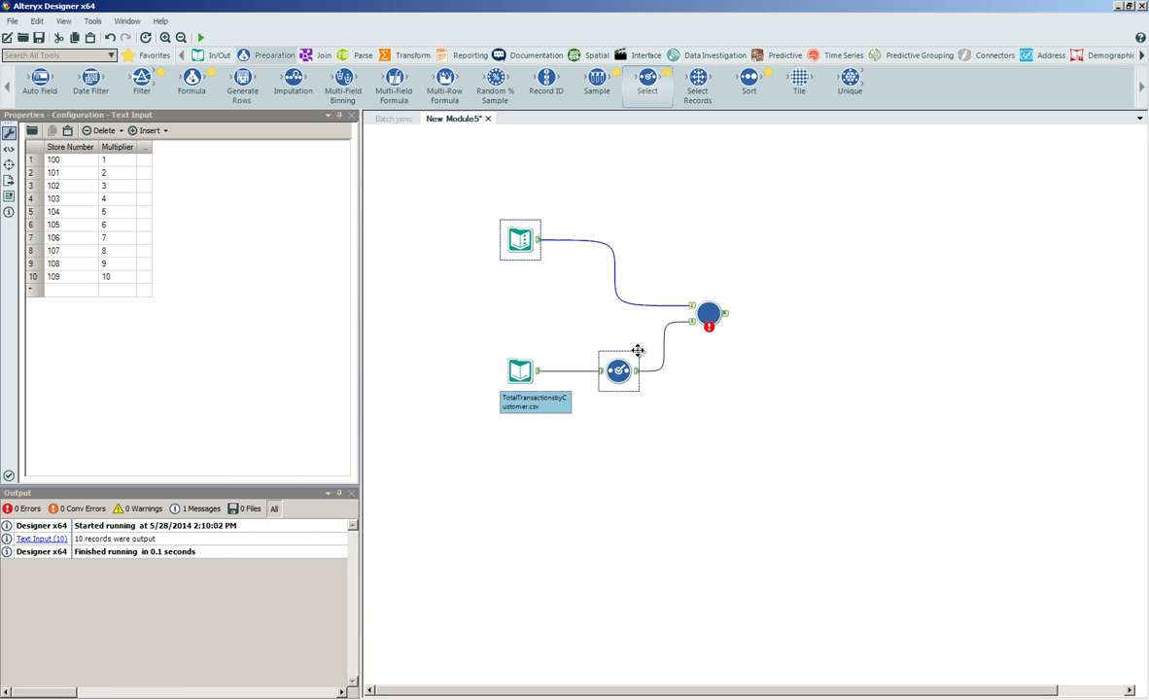
{"action": "left_click", "coordinate": [706, 313]}
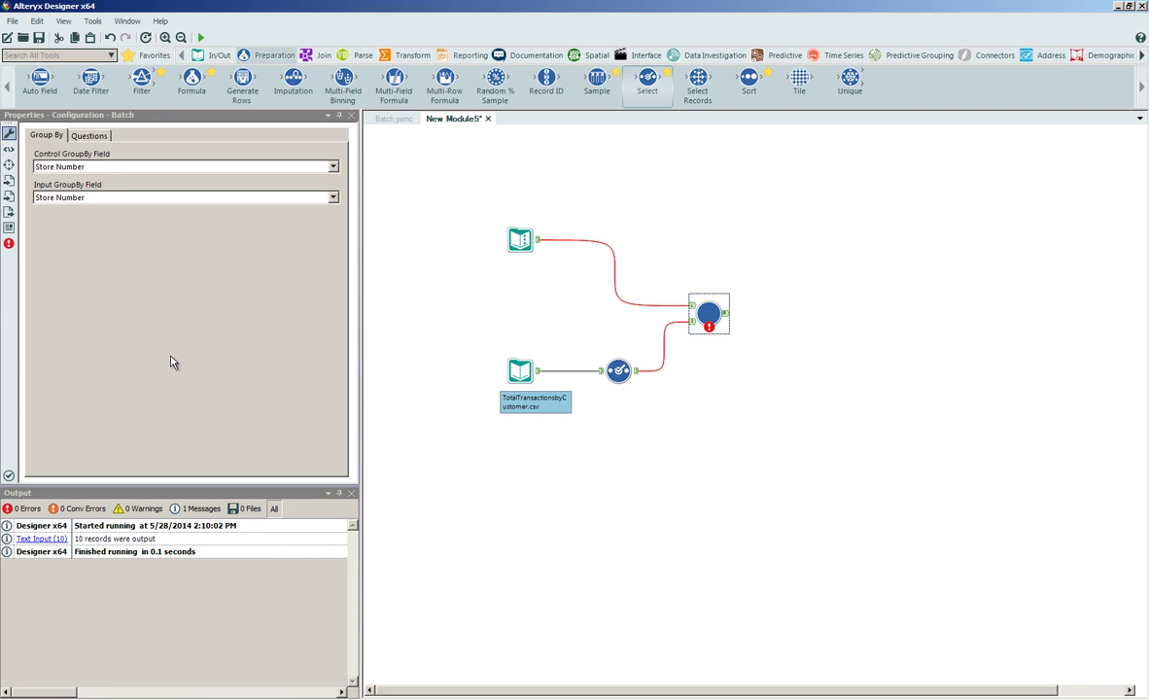
- Map Total Sales as the Number field and Multiplier as the Multiplier field
{"action": "left_click", "coordinate": [94, 137]}
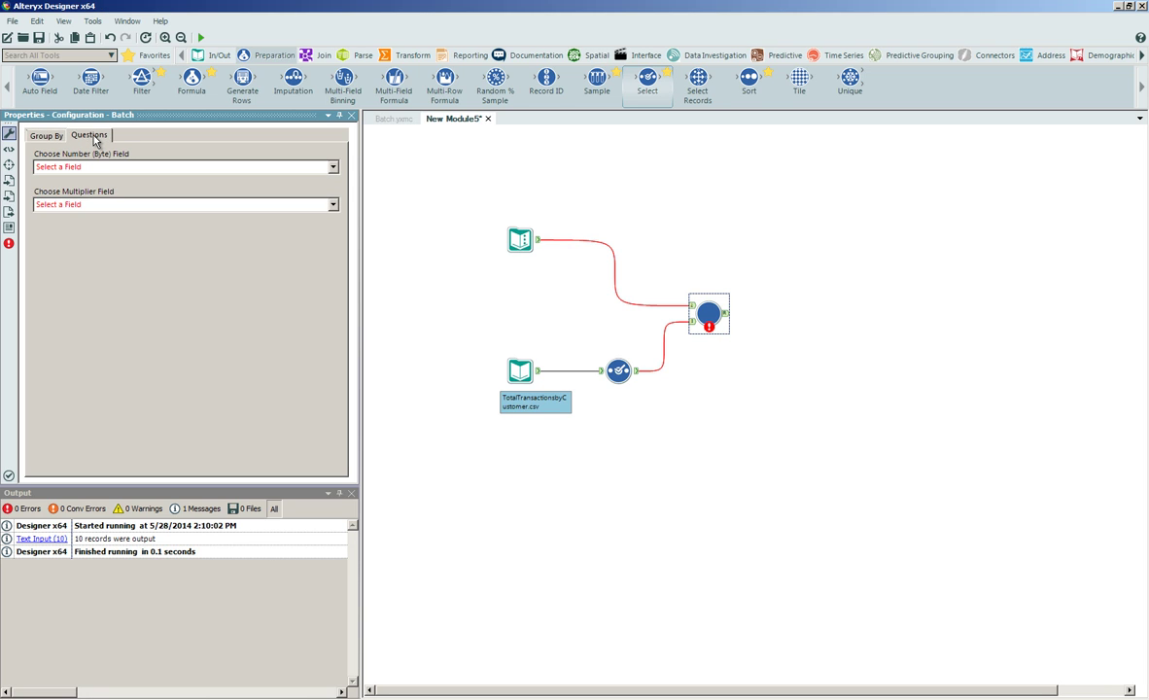
{"action": "left_click", "coordinate": [333, 167]}
{"action": "left_click", "coordinate": [319, 190]}
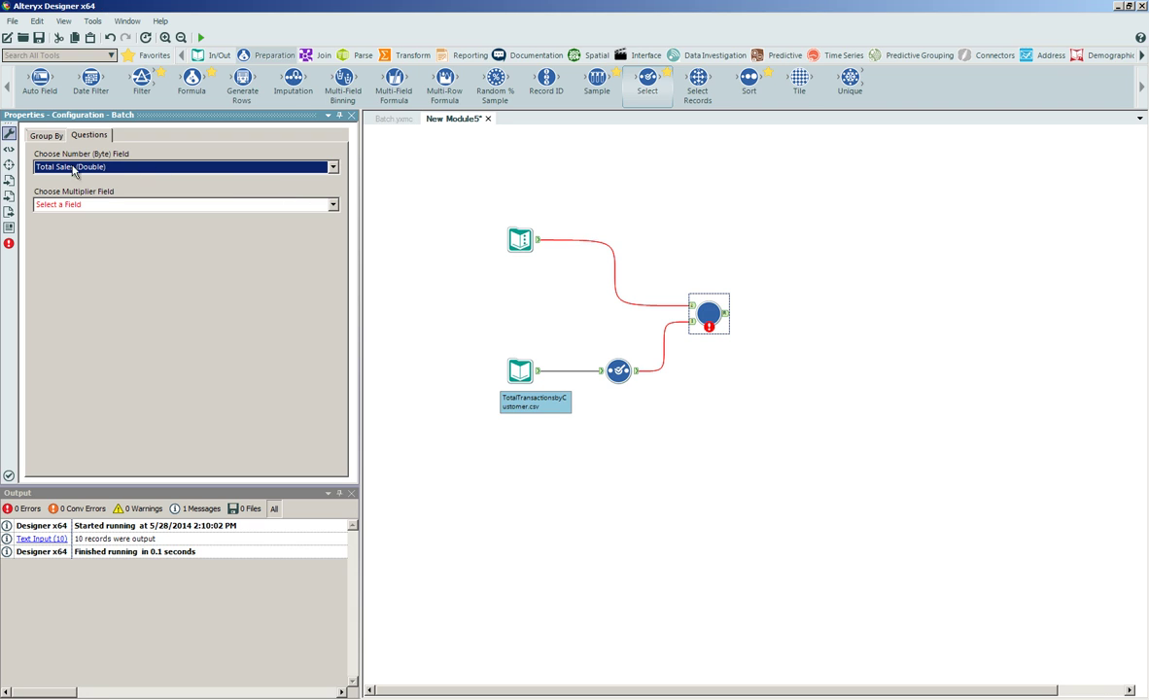
{"action": "left_click", "coordinate": [333, 204]}
{"action": "left_click", "coordinate": [301, 241]}
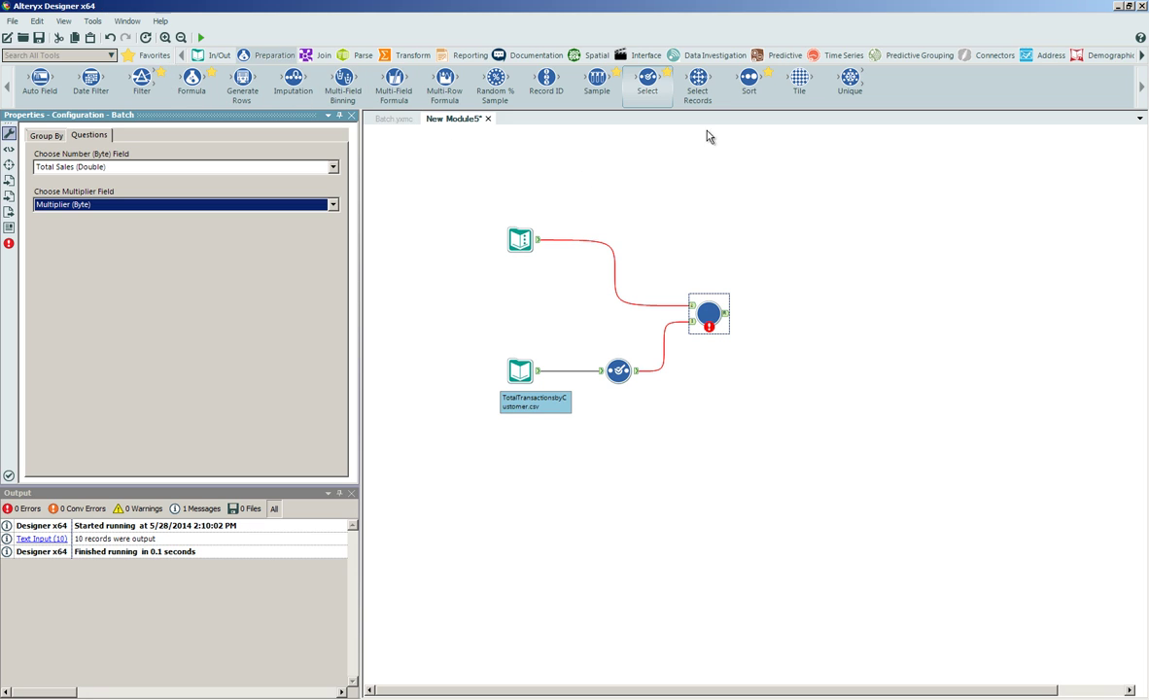
- Add a Select after the Batch macro, deselecting Customer ID, Address, City, State and Zip
{"action": "left_click_drag", "start_coordinate": [646, 93], "coordinate": [693, 216]}
{"action": "left_click_drag", "start_coordinate": [768, 322], "coordinate": [783, 318]}
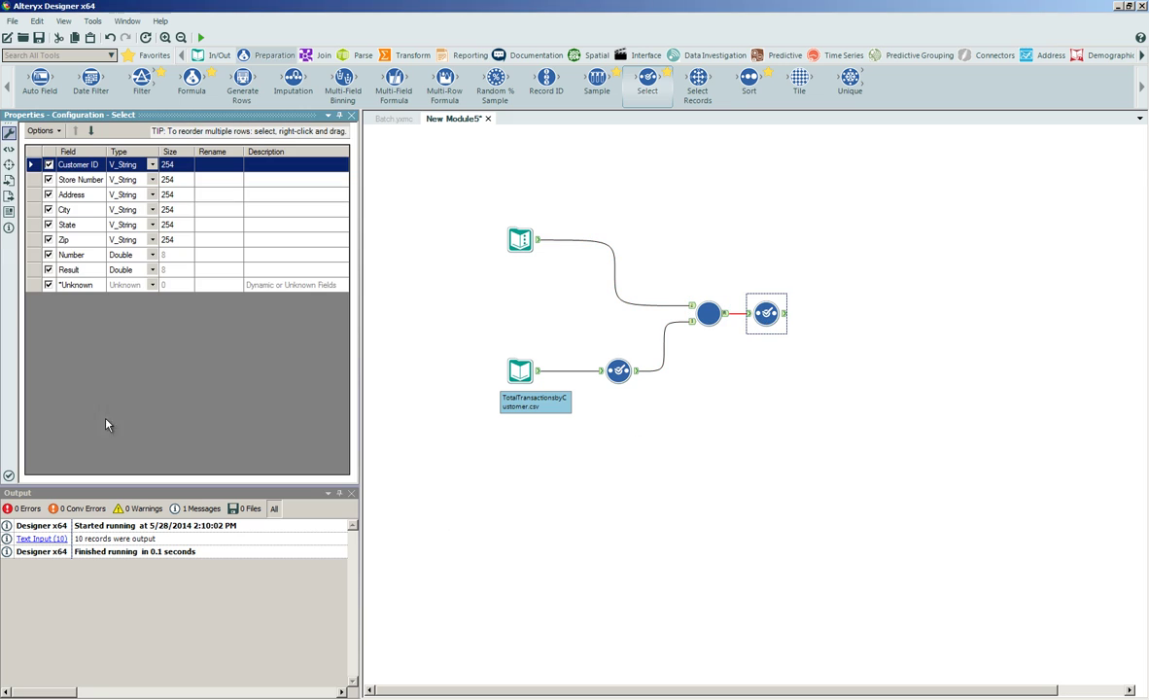
{"action": "left_click", "coordinate": [48, 165]}
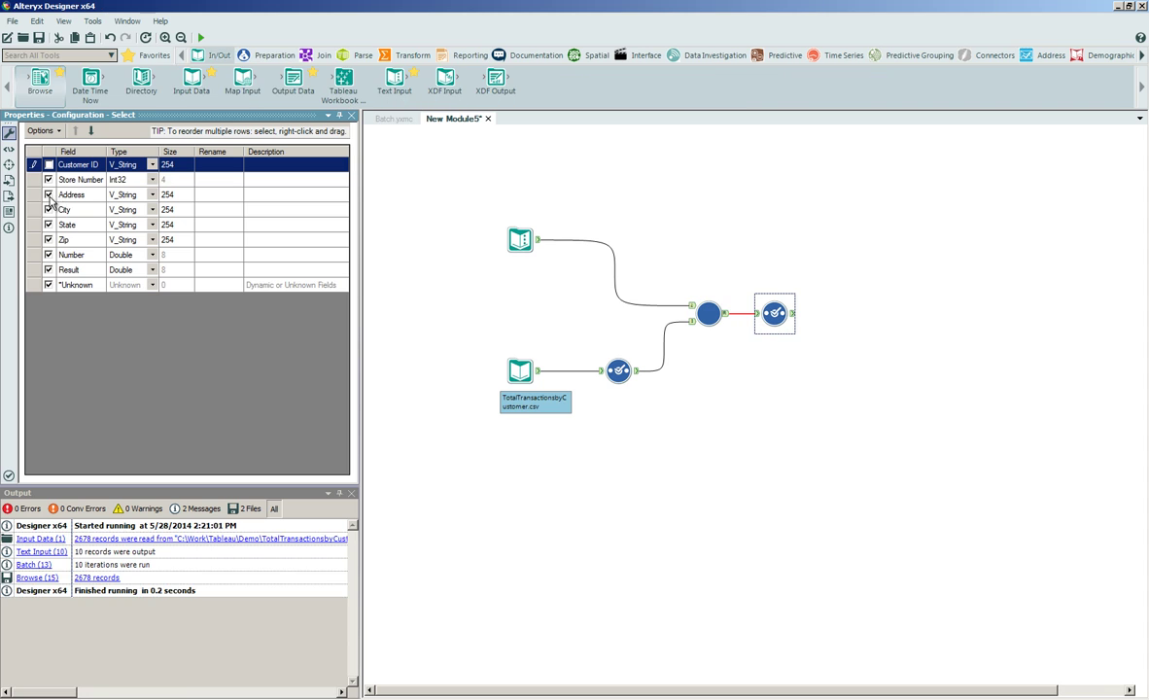
{"action": "left_click", "coordinate": [49, 195]}
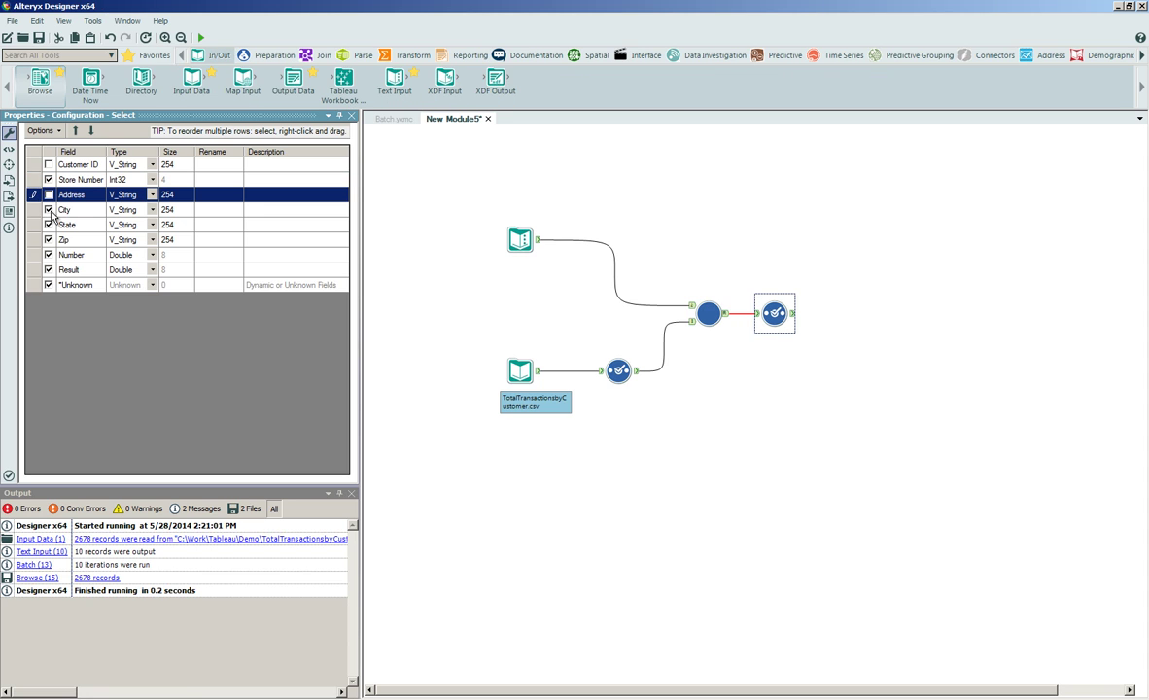
{"action": "left_click", "coordinate": [48, 209]}
{"action": "left_click", "coordinate": [49, 225]}
{"action": "left_click", "coordinate": [49, 239]}
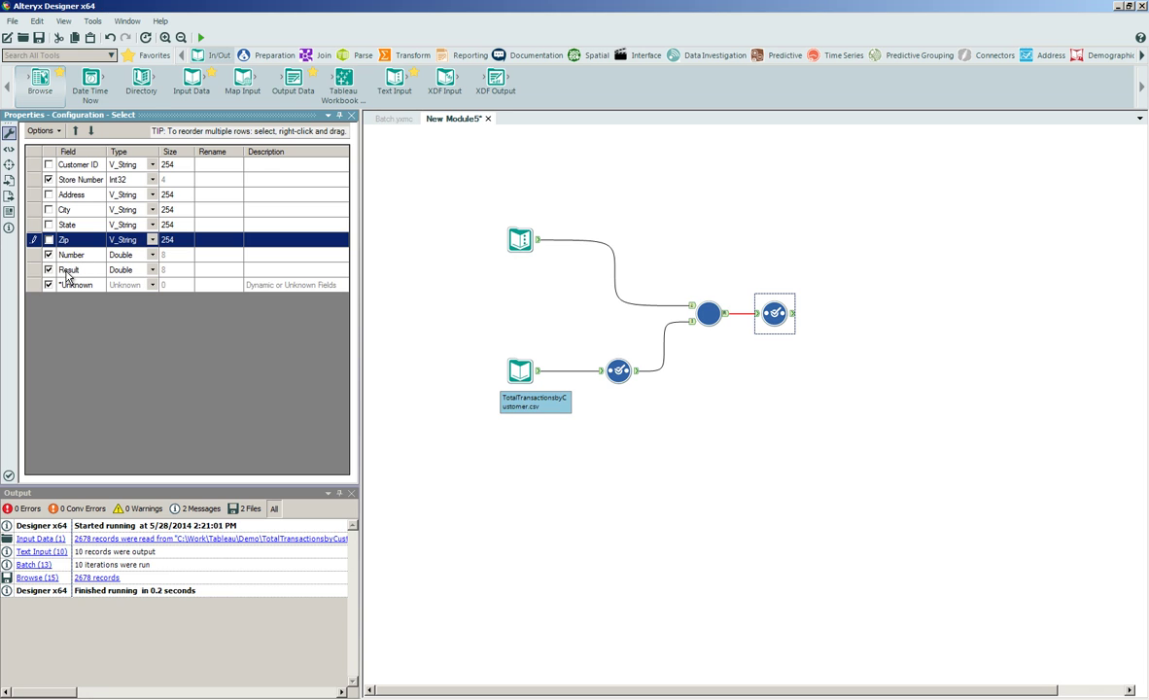
- Add a Browse tool after the Select and run, getting 2,678 records of Store Number, Number and Result
{"action": "left_click_drag", "start_coordinate": [40, 79], "coordinate": [841, 312]}
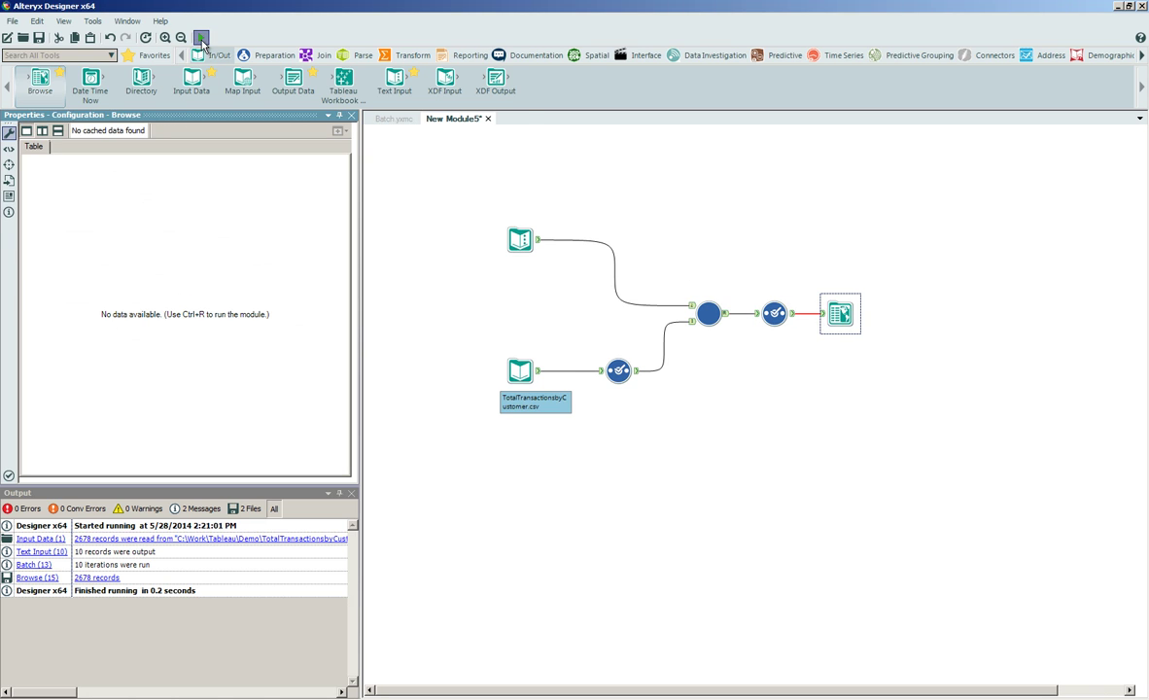
{"action": "left_click", "coordinate": [200, 38]}
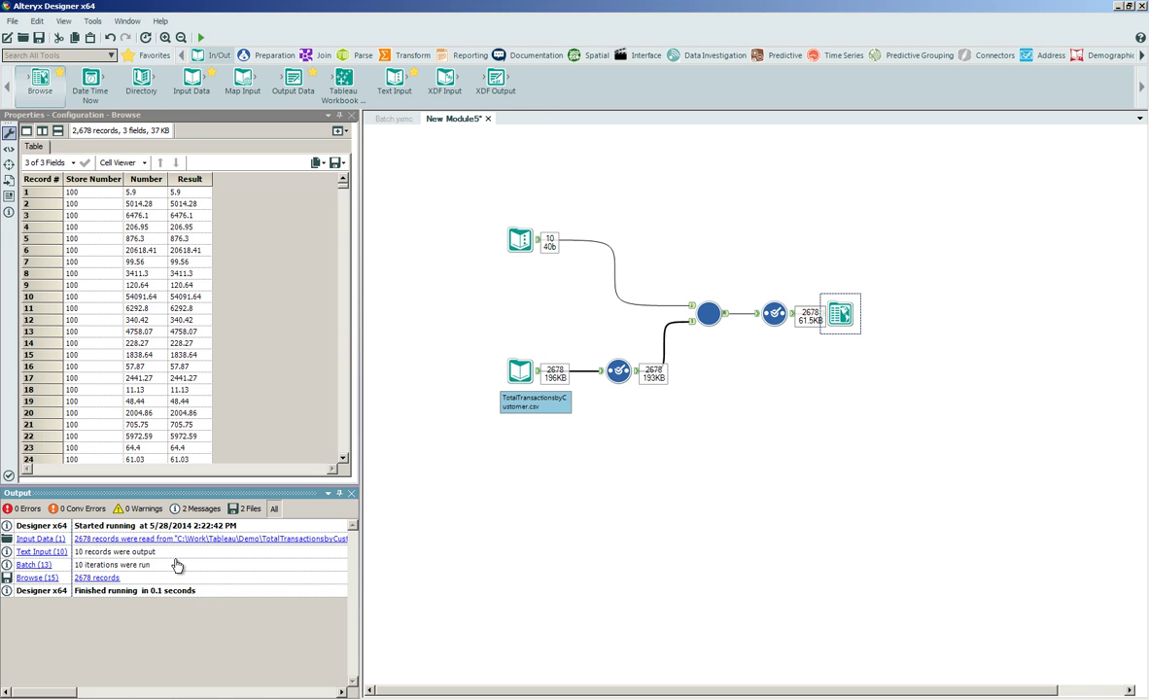
{"action": "left_click", "coordinate": [36, 571]}
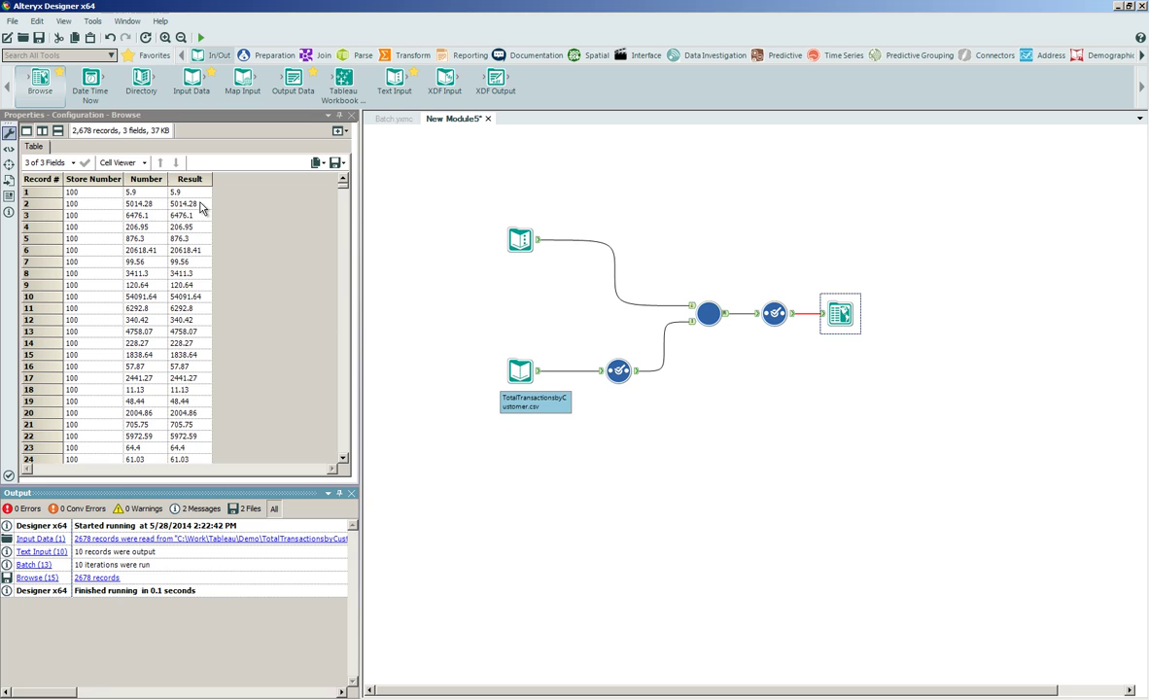
{"action": "left_click", "coordinate": [518, 238]}
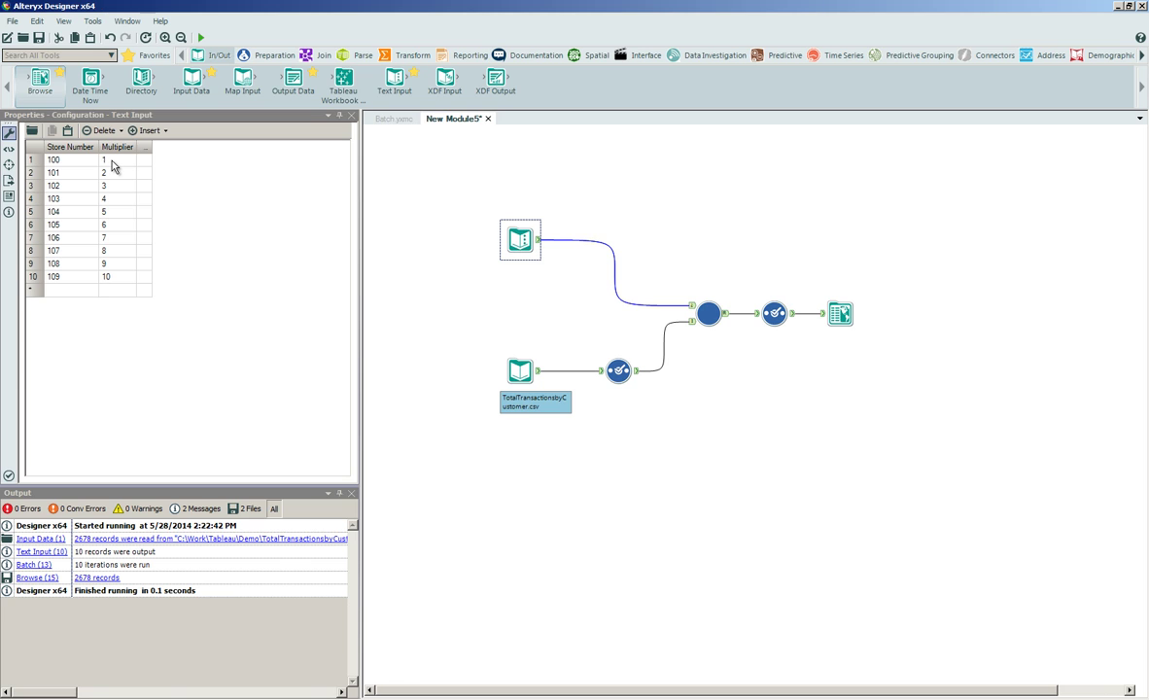
{"action": "left_click", "coordinate": [837, 313]}
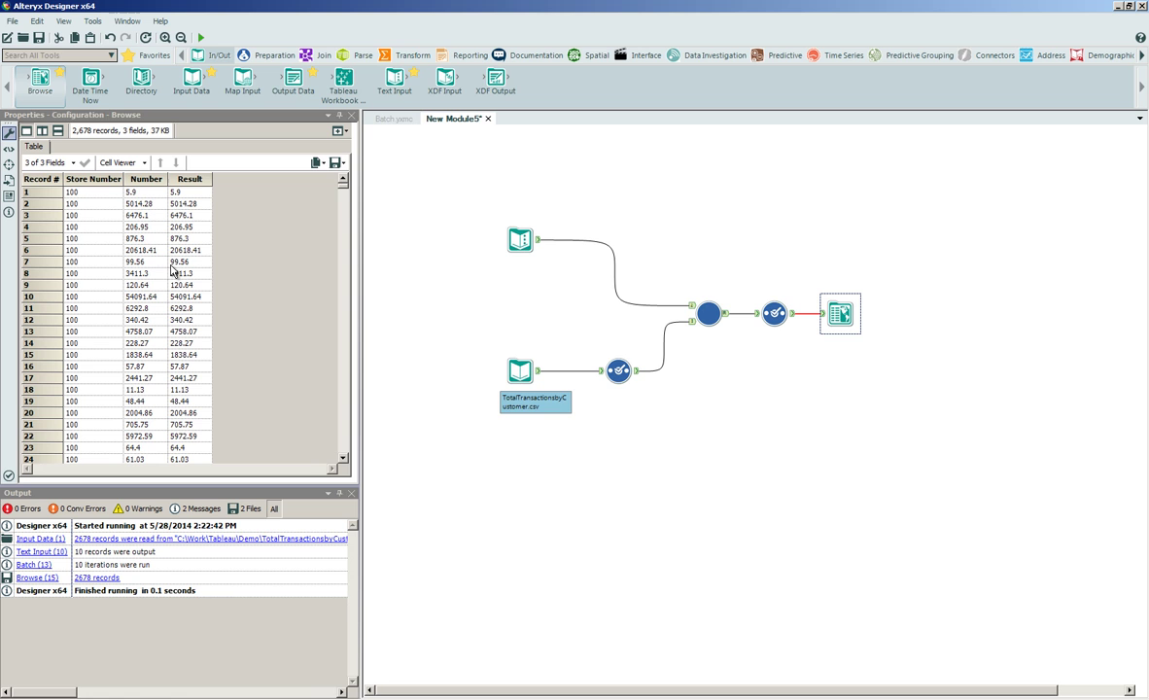
{"action": "left_click_drag", "start_coordinate": [341, 185], "coordinate": [342, 229]}
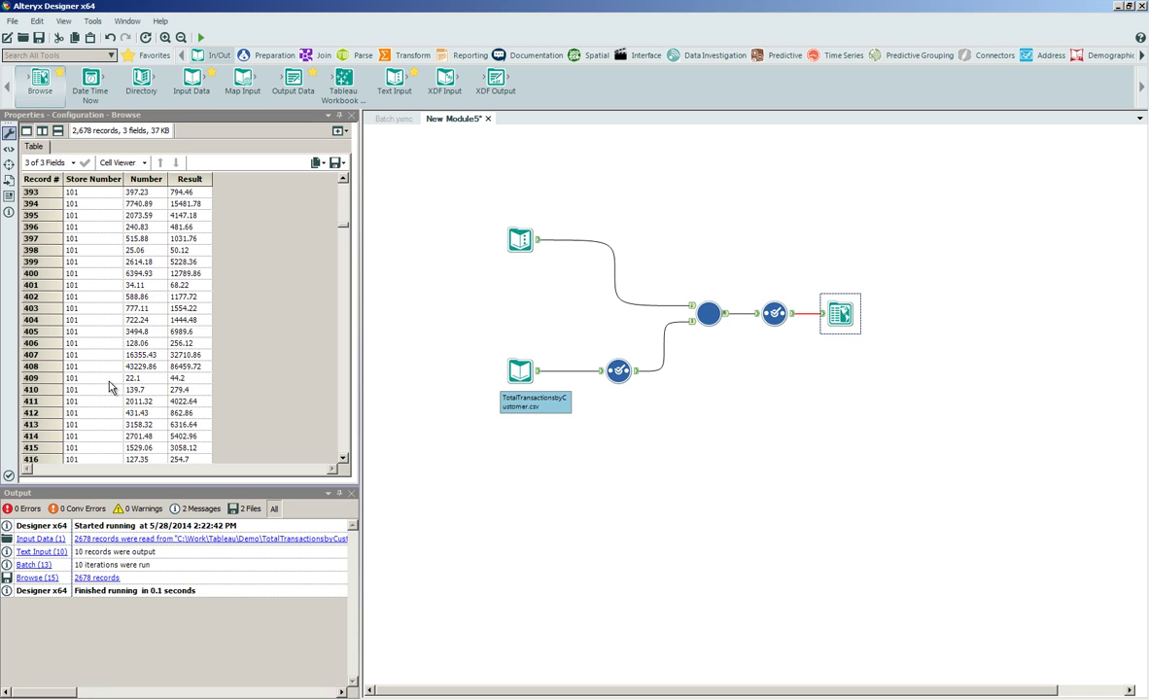
{"action": "left_click", "coordinate": [83, 378]}
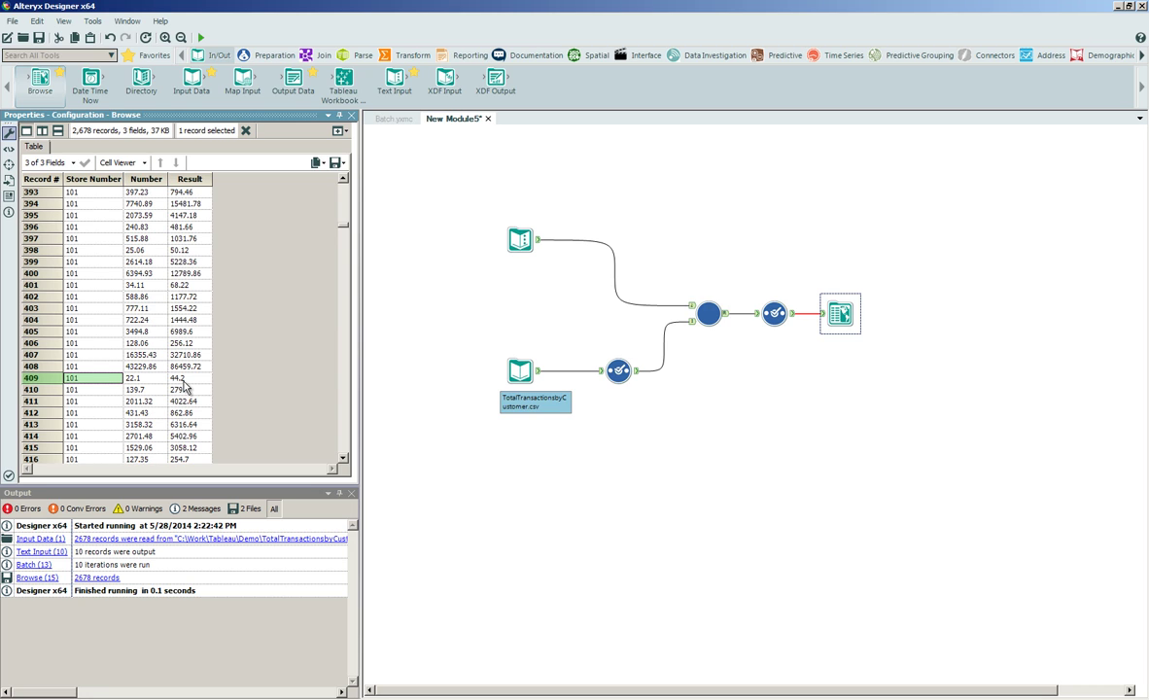
{"action": "left_click", "coordinate": [520, 239]}
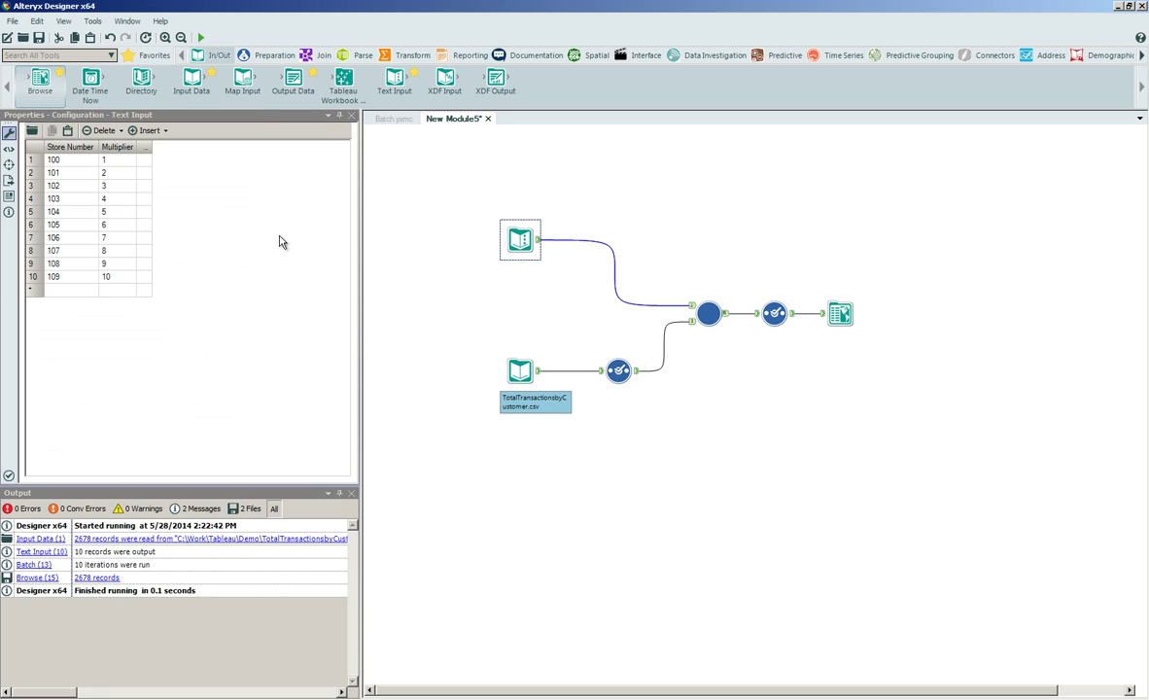